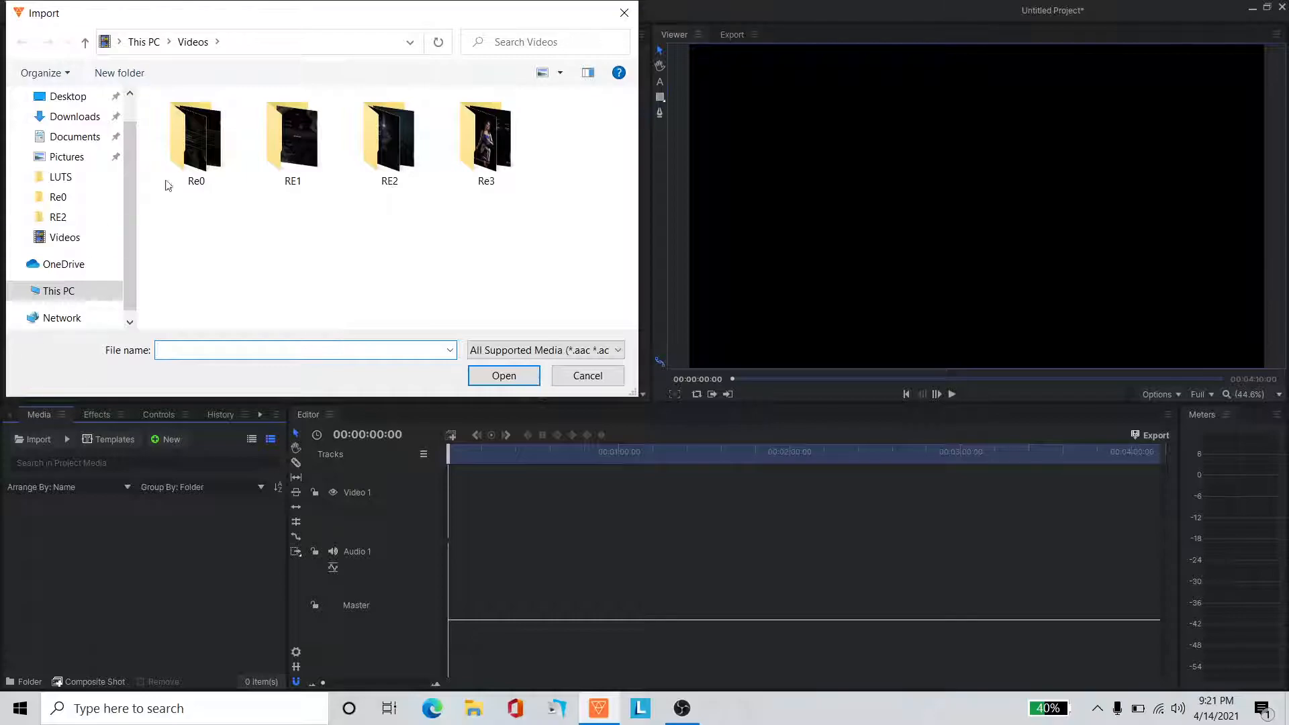
Import the REO intro video from the Re0 folder inside Videos into the project media
{"action": "left_click", "coordinate": [90, 246]}
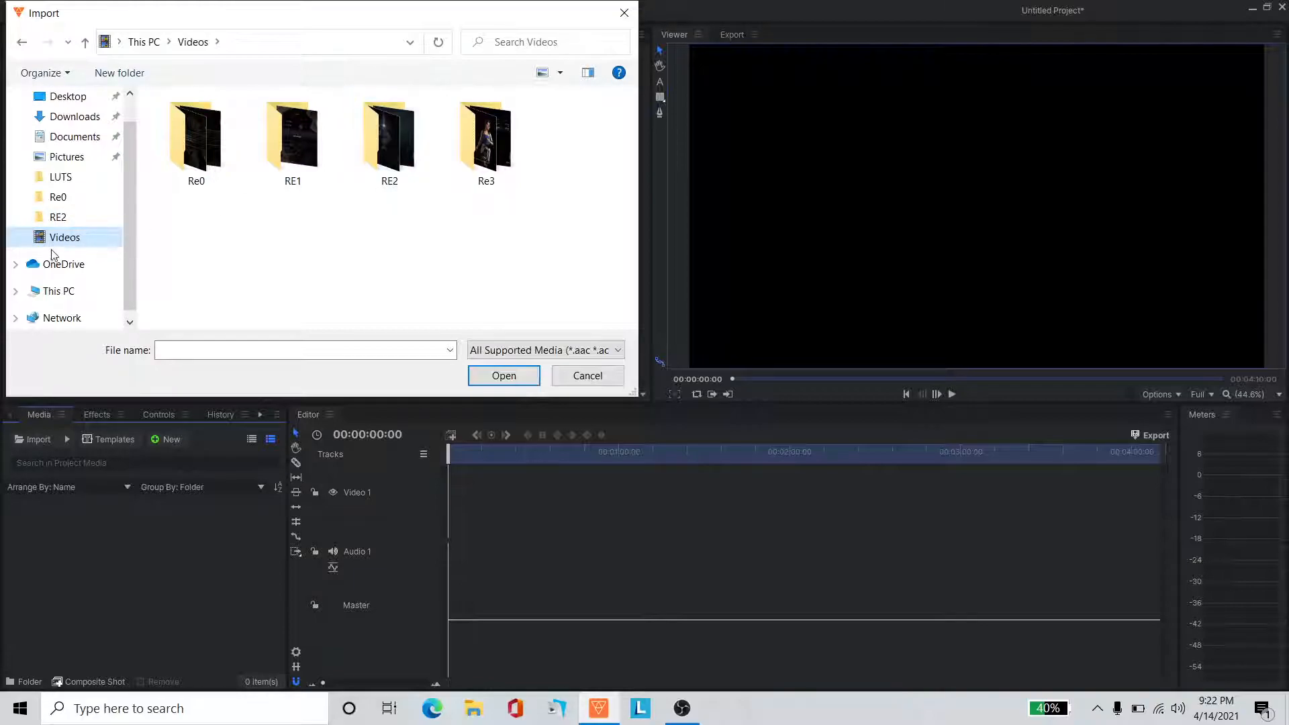
{"action": "left_click_drag", "start_coordinate": [128, 204], "coordinate": [149, 279]}
{"action": "left_click", "coordinate": [200, 161]}
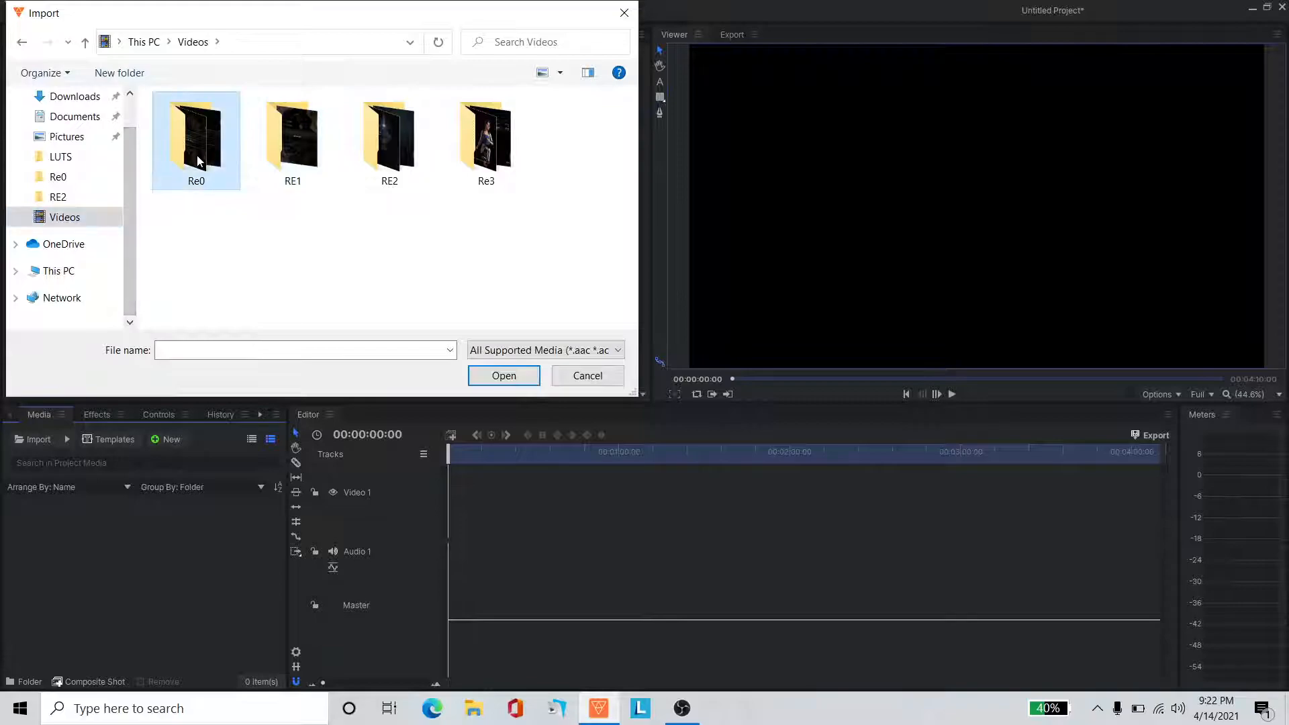
{"action": "left_click", "coordinate": [502, 379]}
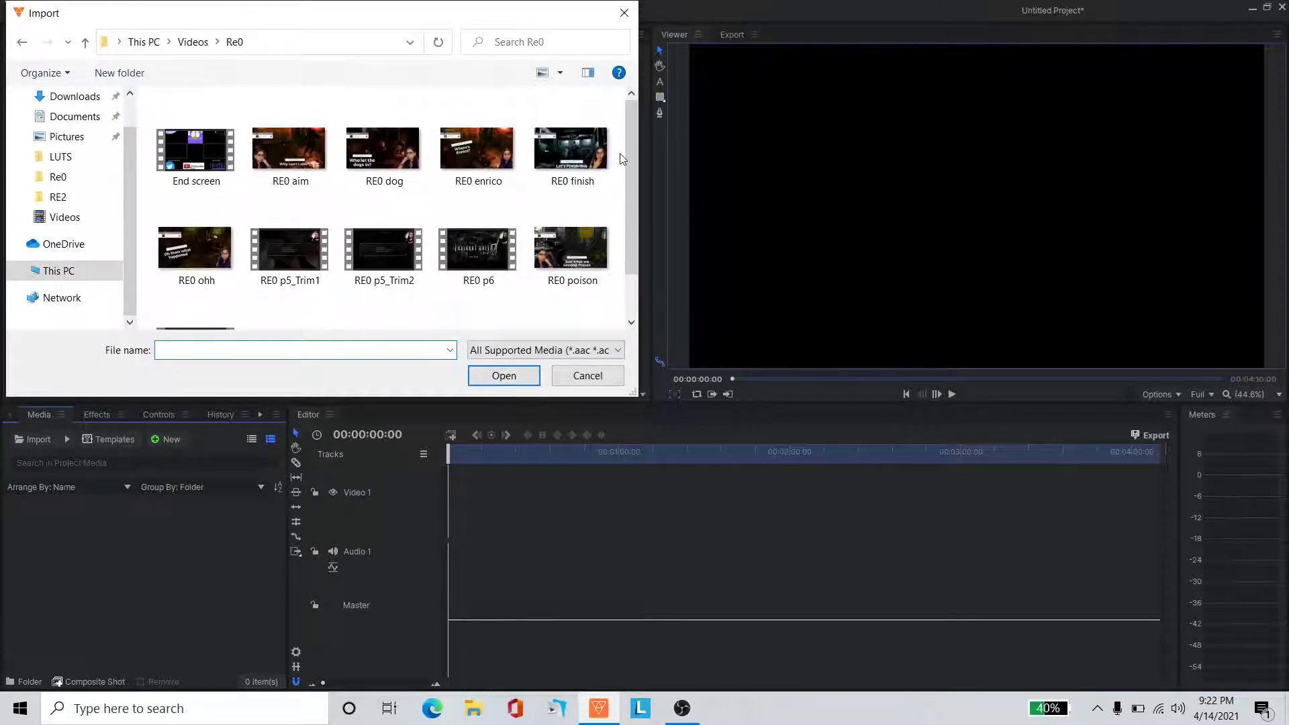
{"action": "scroll", "coordinate": [631, 202], "scroll_direction": "down", "scroll_amount": 1}
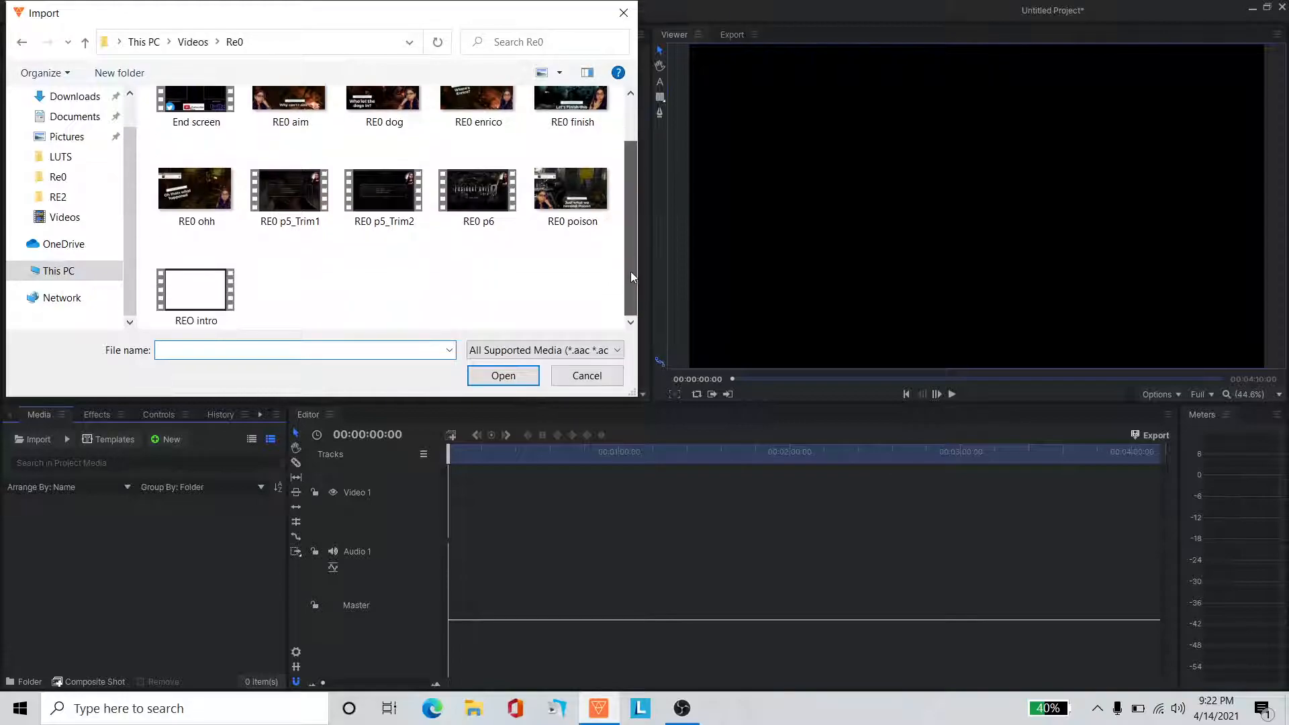
{"action": "left_click", "coordinate": [197, 290]}
{"action": "left_click", "coordinate": [503, 376]}
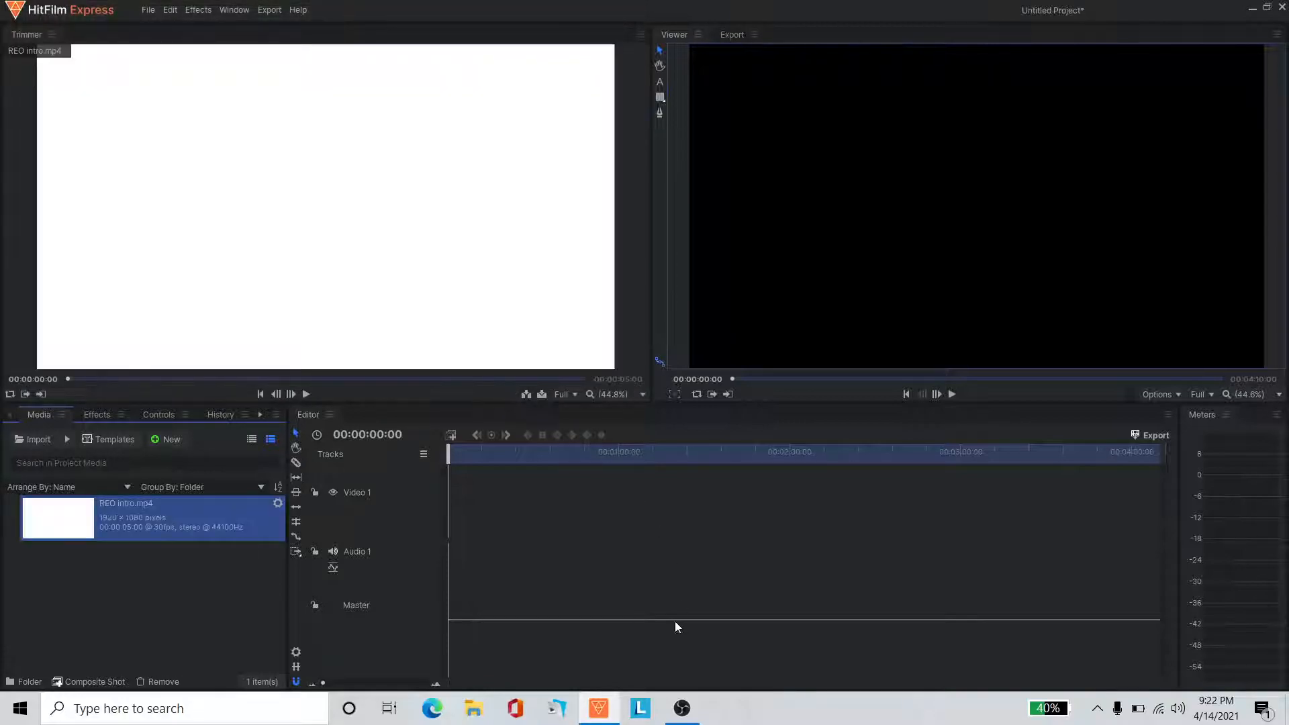
Place REO intro.mp4 at the start of the timeline without matching the sequence settings to the clip, and briefly preview it
{"action": "left_click_drag", "start_coordinate": [114, 523], "coordinate": [450, 547]}
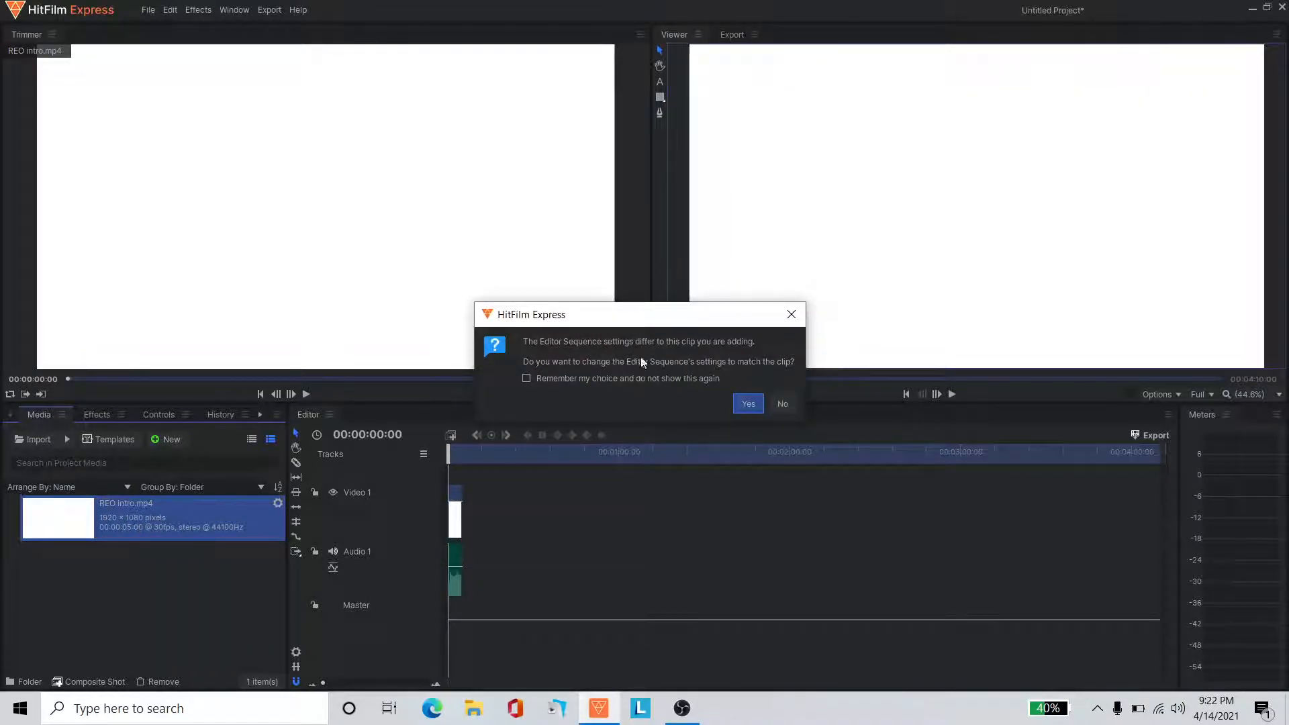
{"action": "left_click", "coordinate": [782, 404]}
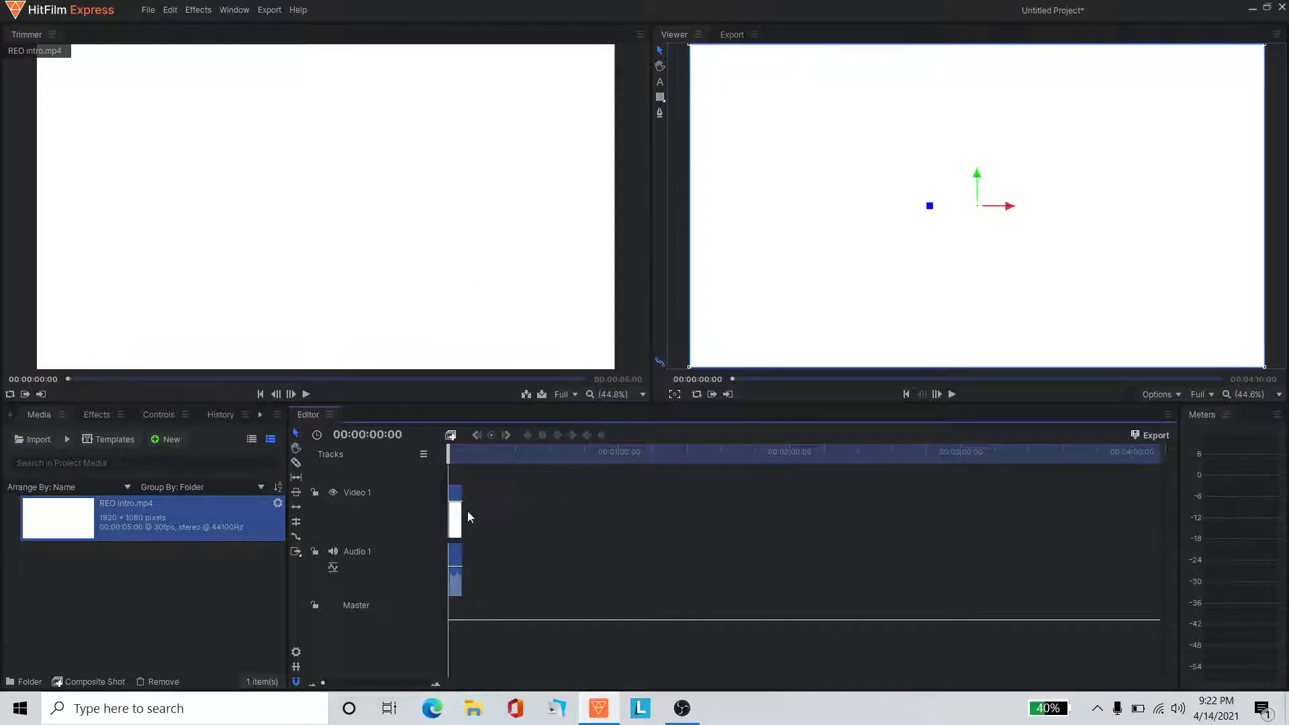
{"action": "left_click", "coordinate": [950, 395]}
{"action": "left_click", "coordinate": [952, 394]}
Lower the intro clip's audio level to near the bottom of its waveform and preview the sound
{"action": "left_click_drag", "start_coordinate": [466, 567], "coordinate": [456, 583]}
{"action": "left_click", "coordinate": [951, 395]}
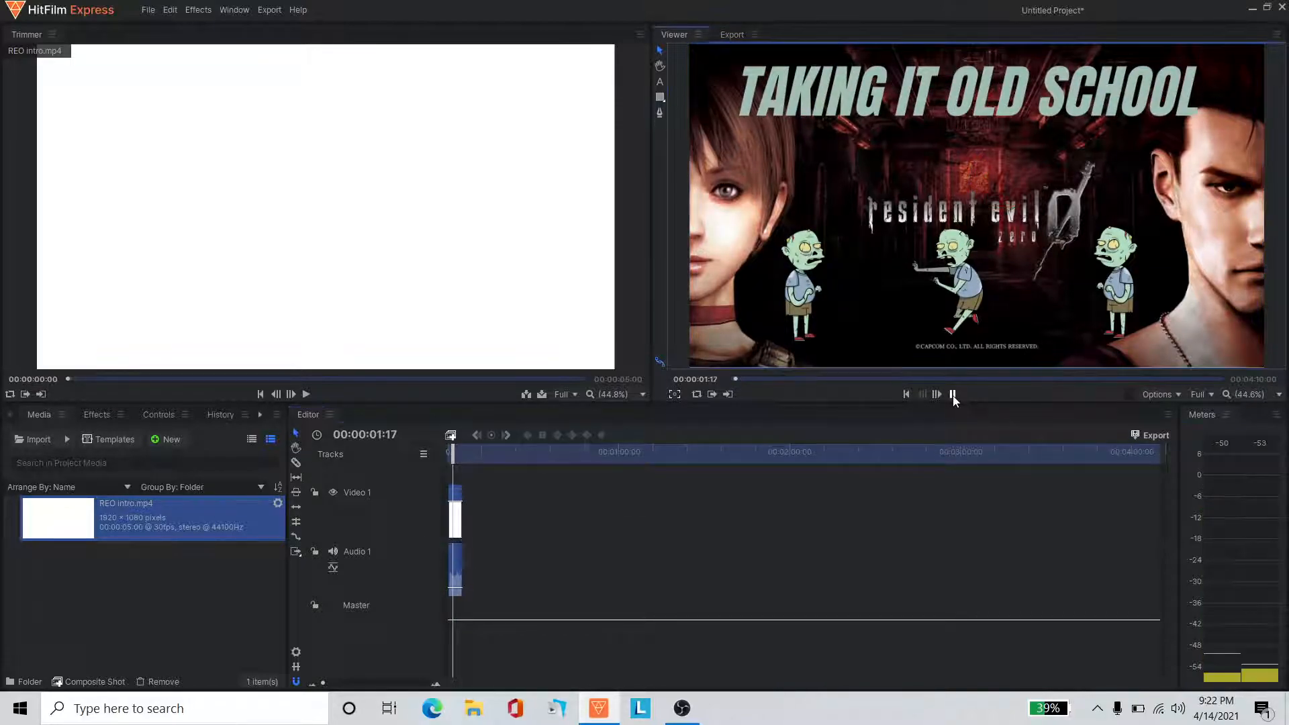
{"action": "left_click", "coordinate": [953, 395]}
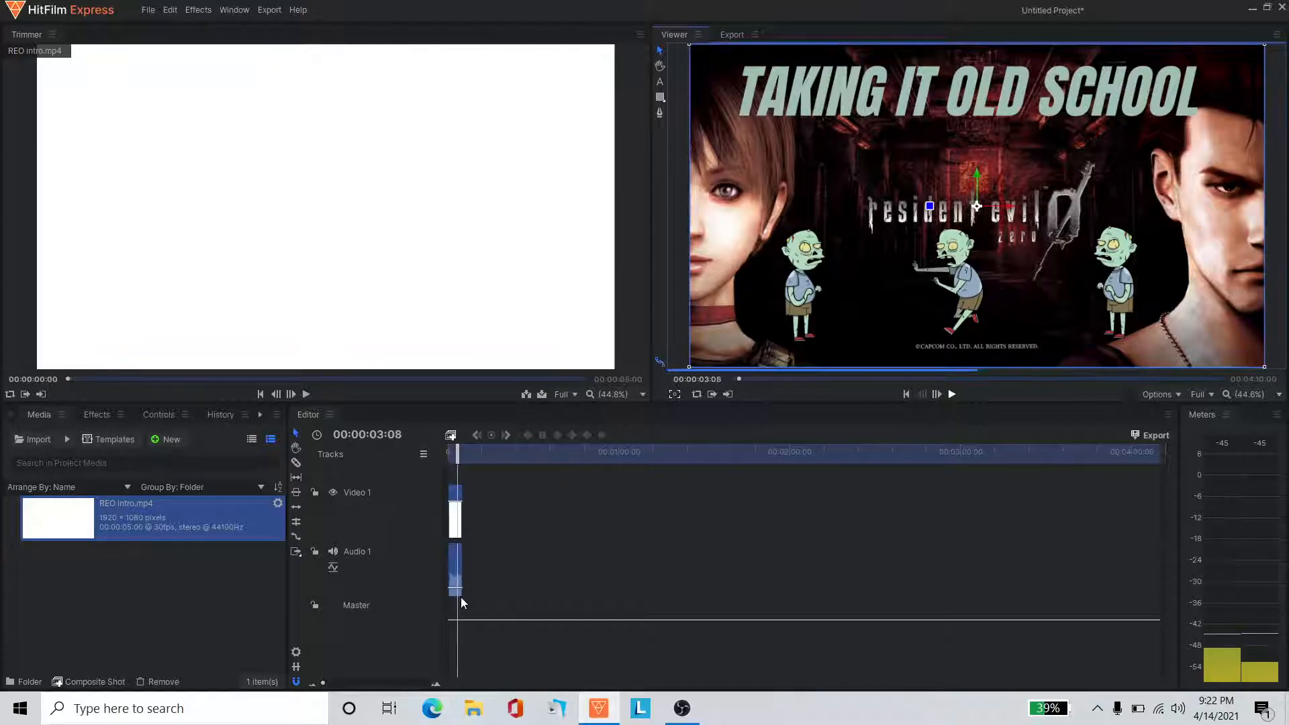
Raise the intro clip's audio level to about the middle of the audio clip and preview the sound
{"action": "left_click_drag", "start_coordinate": [459, 588], "coordinate": [458, 573]}
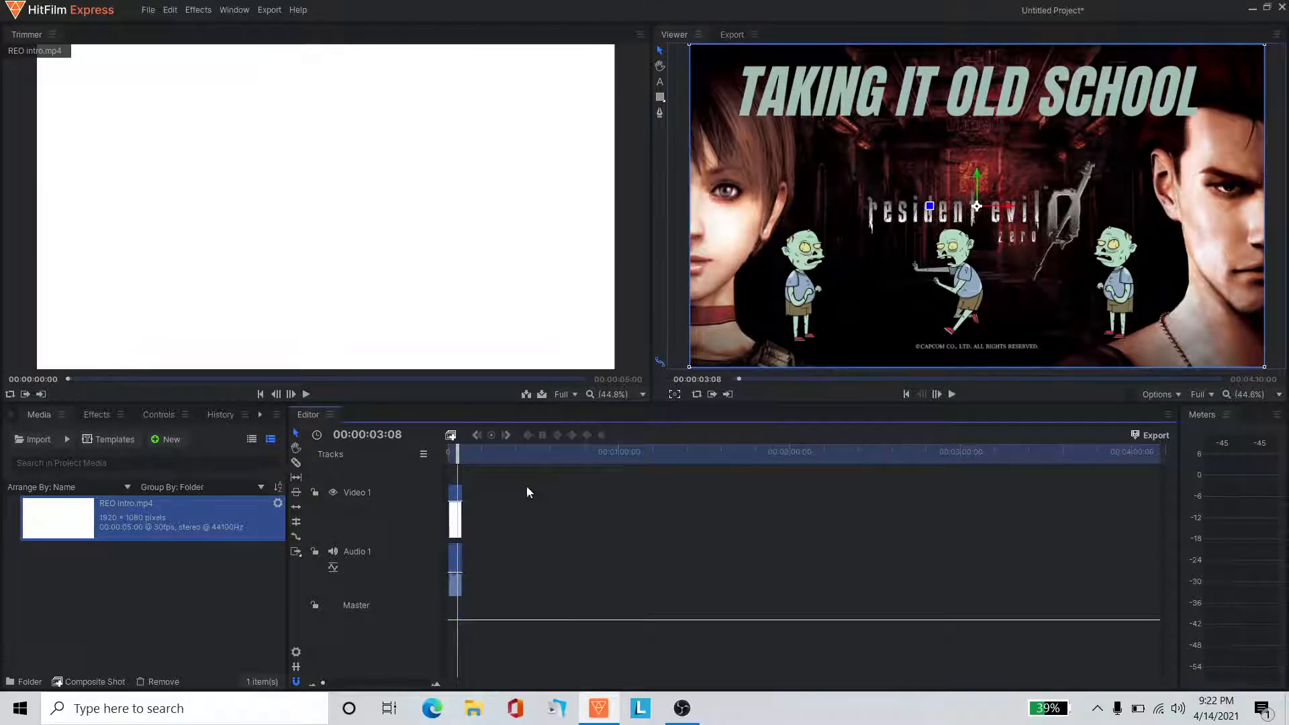
{"action": "left_click", "coordinate": [957, 396]}
{"action": "left_click", "coordinate": [956, 396]}
Unlink the intro's audio from its video and move the audio clip well past the end of the video
{"action": "left_click", "coordinate": [454, 525]}
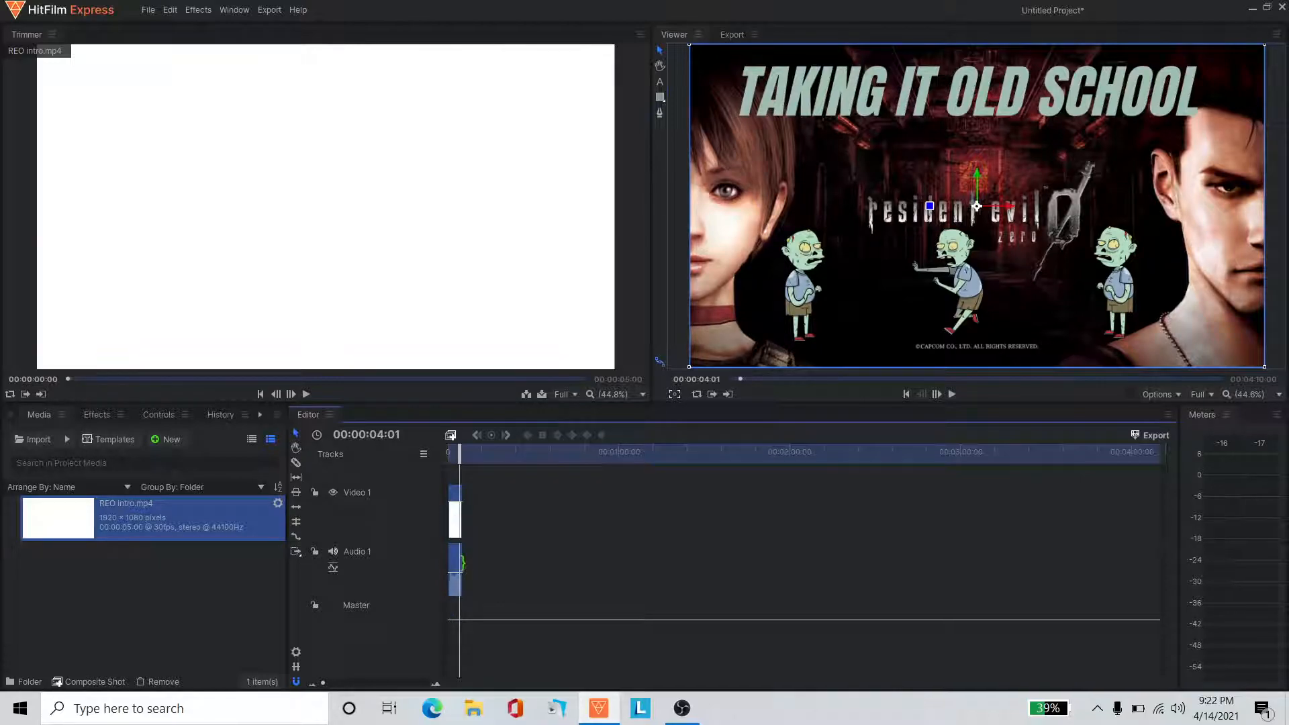
{"action": "right_click", "coordinate": [453, 567]}
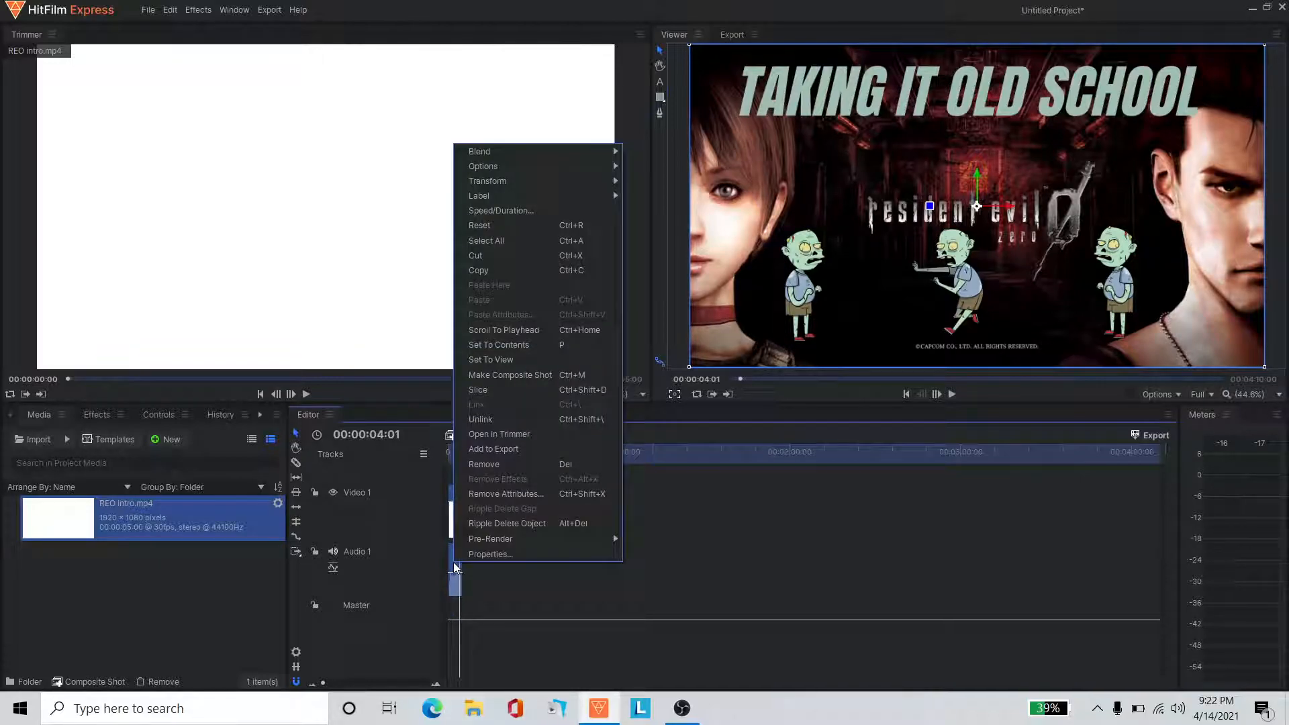
{"action": "left_click", "coordinate": [495, 426]}
{"action": "left_click_drag", "start_coordinate": [454, 562], "coordinate": [533, 562]}
{"action": "left_click", "coordinate": [457, 515]}
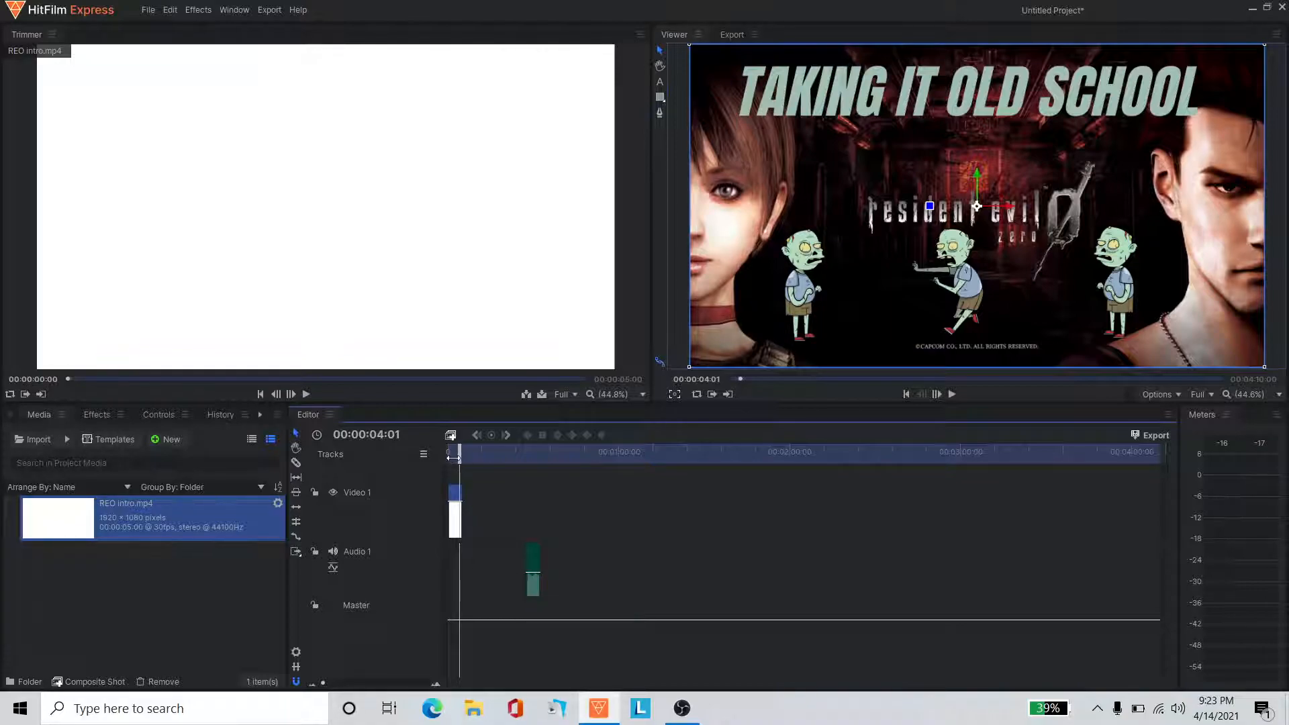
Play the intro video from the start of the timeline with its audio separated
{"action": "left_click_drag", "start_coordinate": [462, 455], "coordinate": [448, 455]}
{"action": "left_click", "coordinate": [952, 394]}
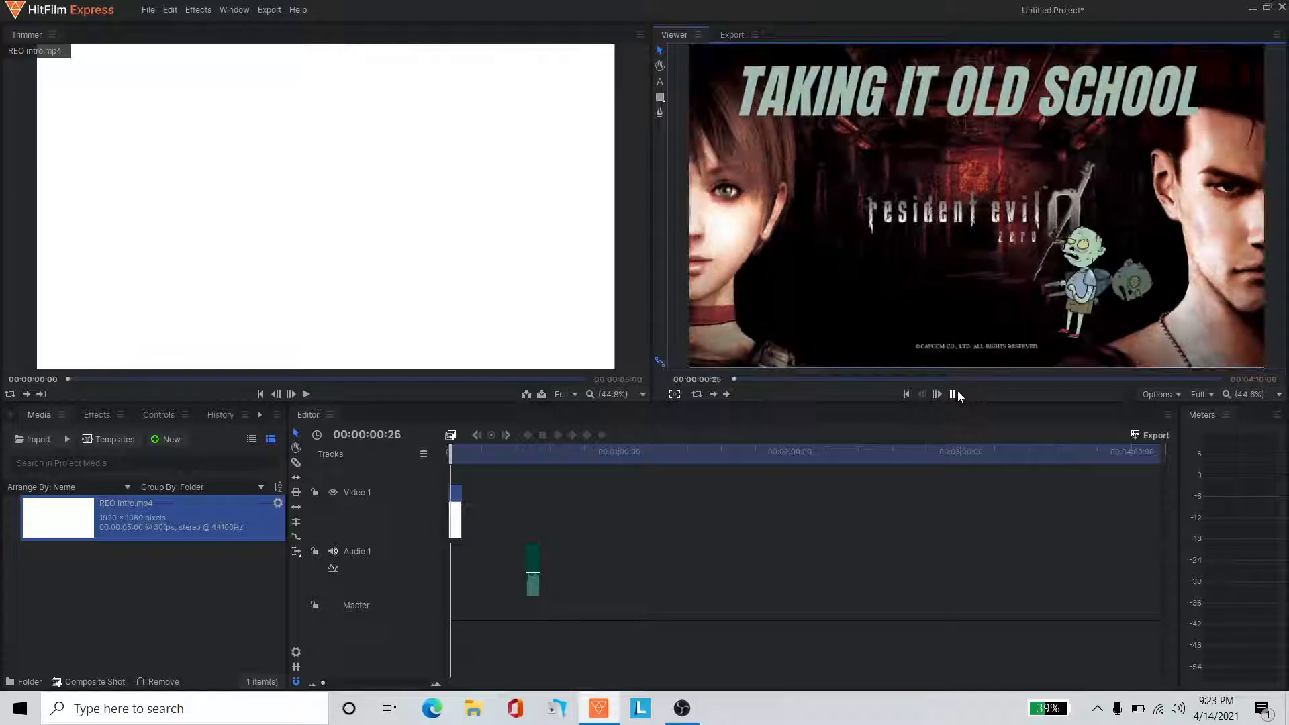
{"action": "left_click", "coordinate": [952, 394]}
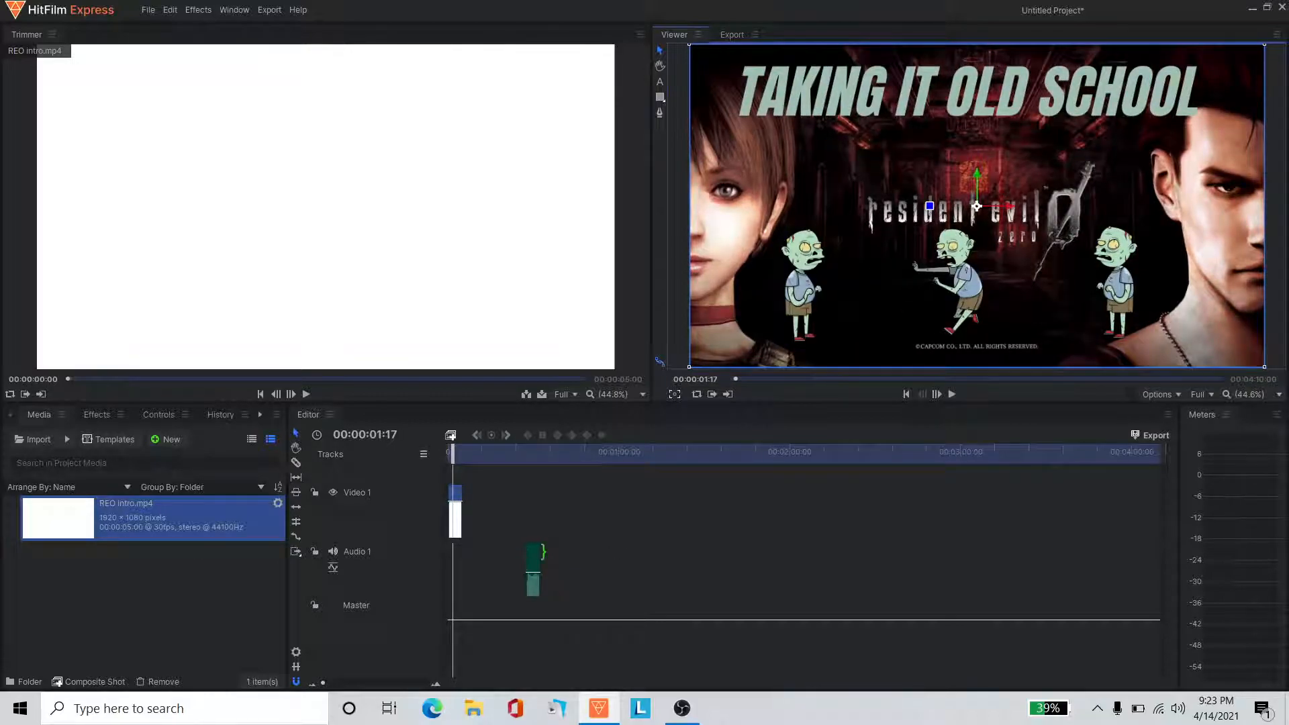
Move the separated audio to the playhead, undo the audio moves and unlinking, and play the intro again
{"action": "left_click_drag", "start_coordinate": [535, 566], "coordinate": [460, 564]}
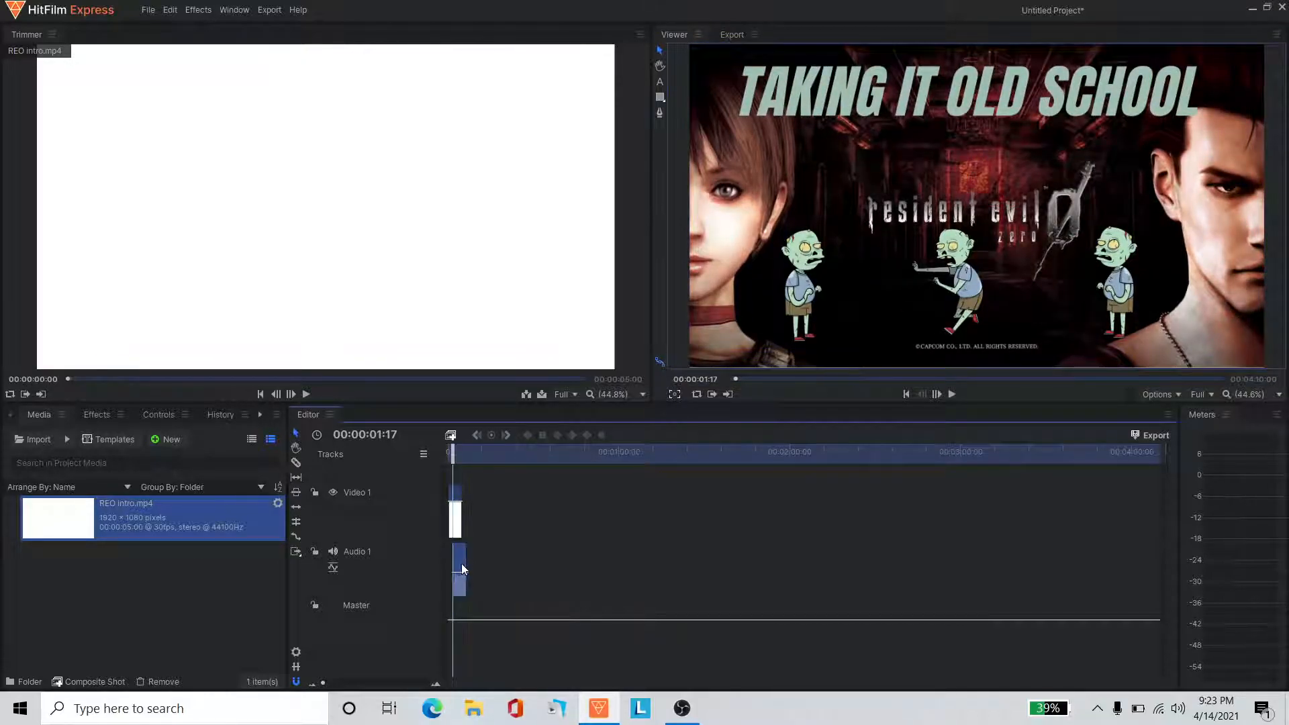
{"action": "key", "text": "ctrl+z"}
{"action": "key", "text": "ctrl+z"}
{"action": "left_click", "coordinate": [952, 395]}
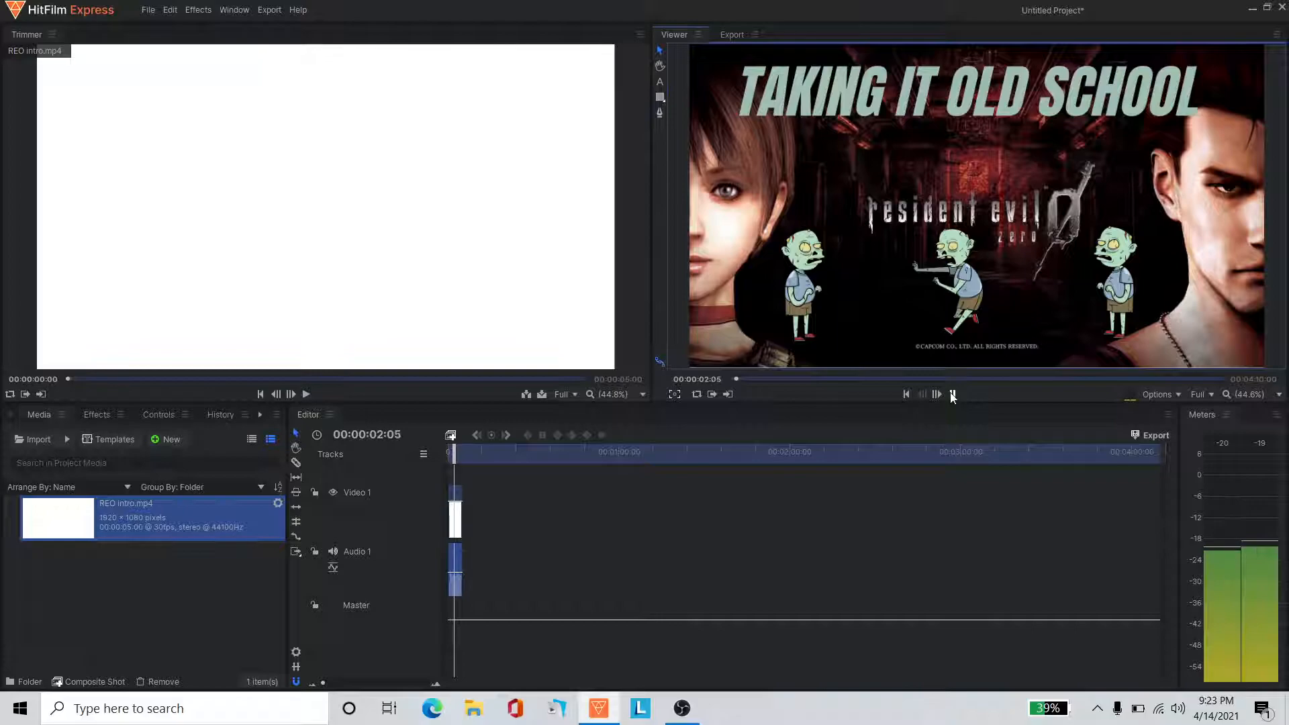
{"action": "key", "text": "space"}
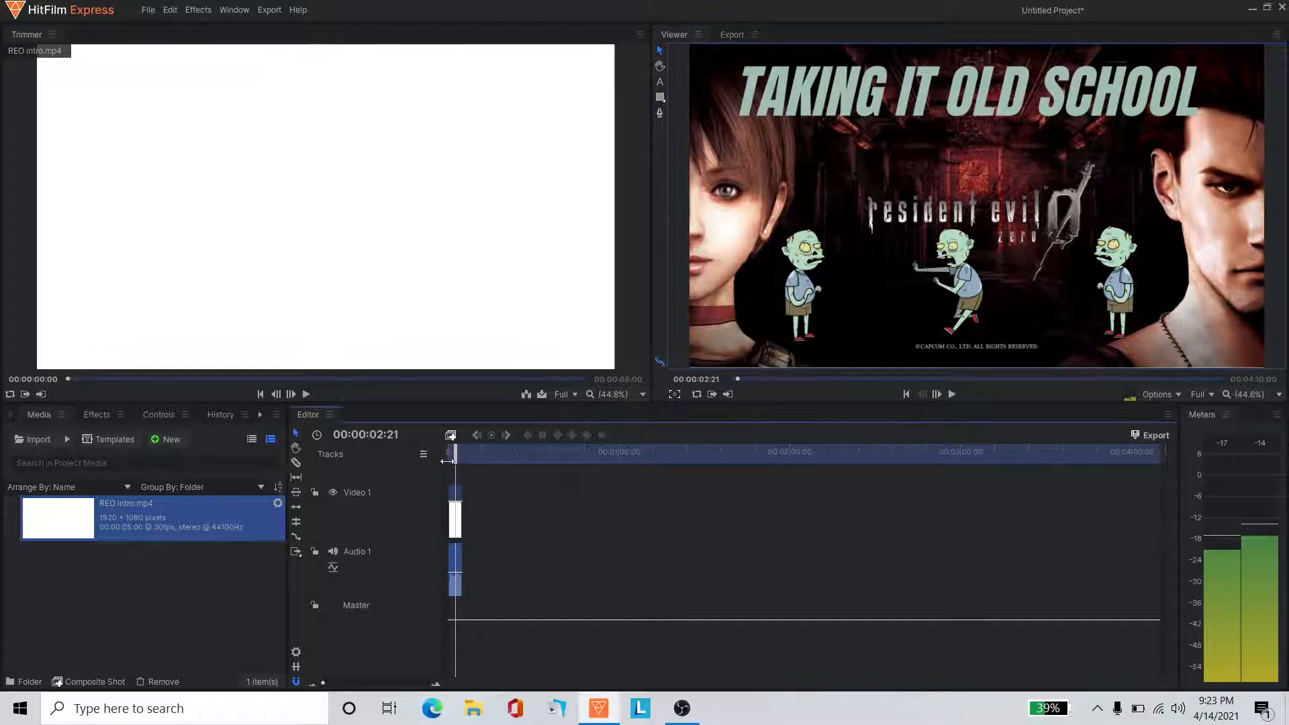
Slow the intro clip with the Rate Stretch tool by extending it to several times its original length, and preview it
{"action": "left_click", "coordinate": [457, 523]}
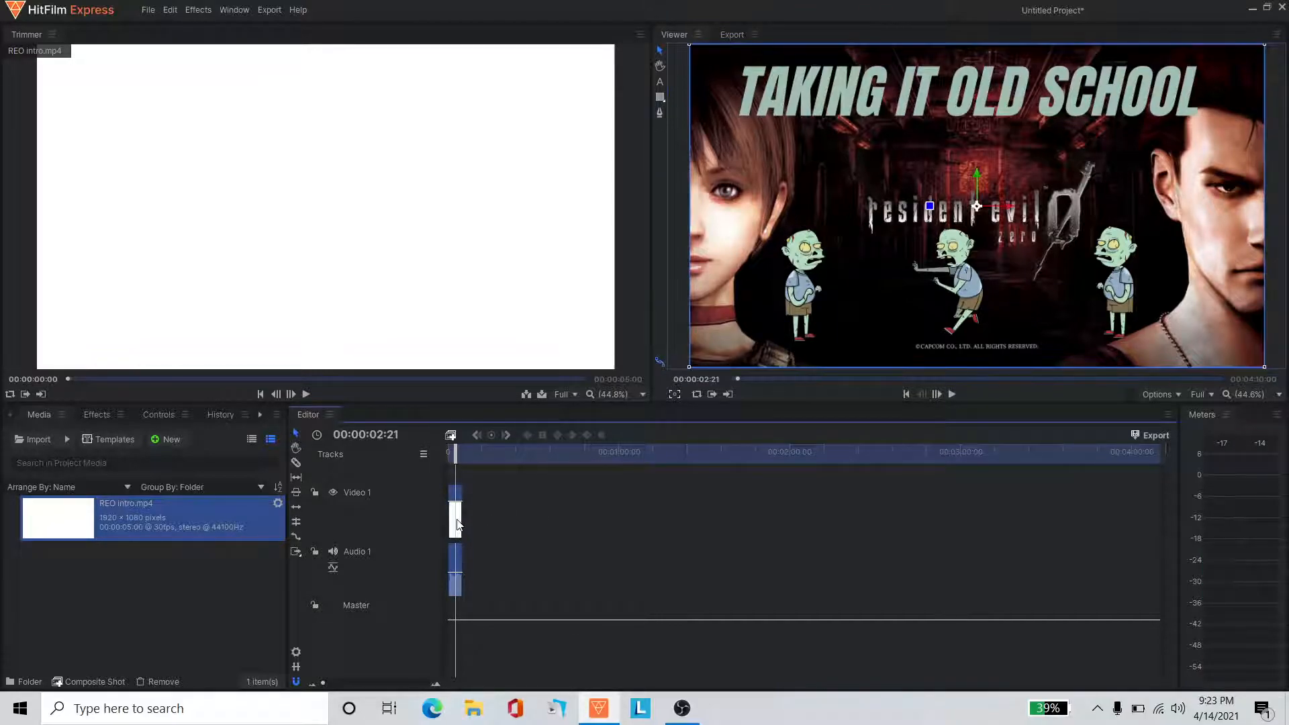
{"action": "left_click", "coordinate": [295, 537]}
{"action": "right_click", "coordinate": [457, 513]}
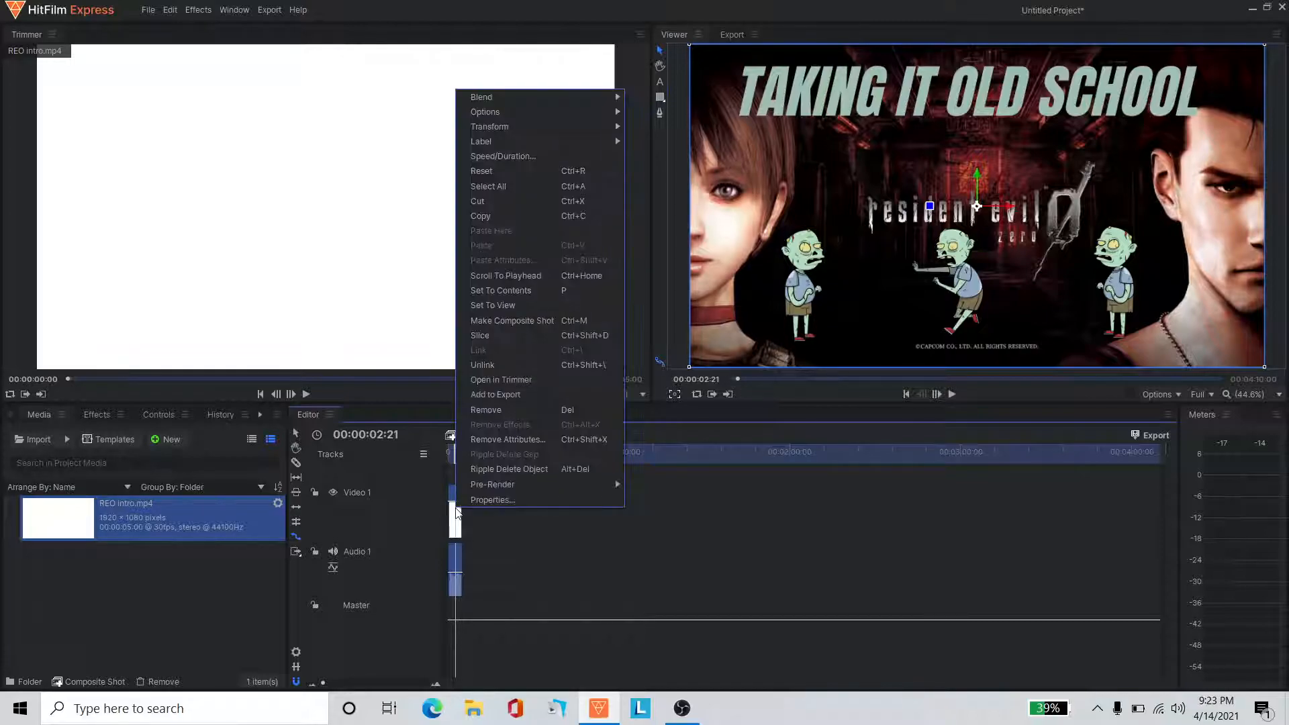
{"action": "left_click", "coordinate": [456, 513]}
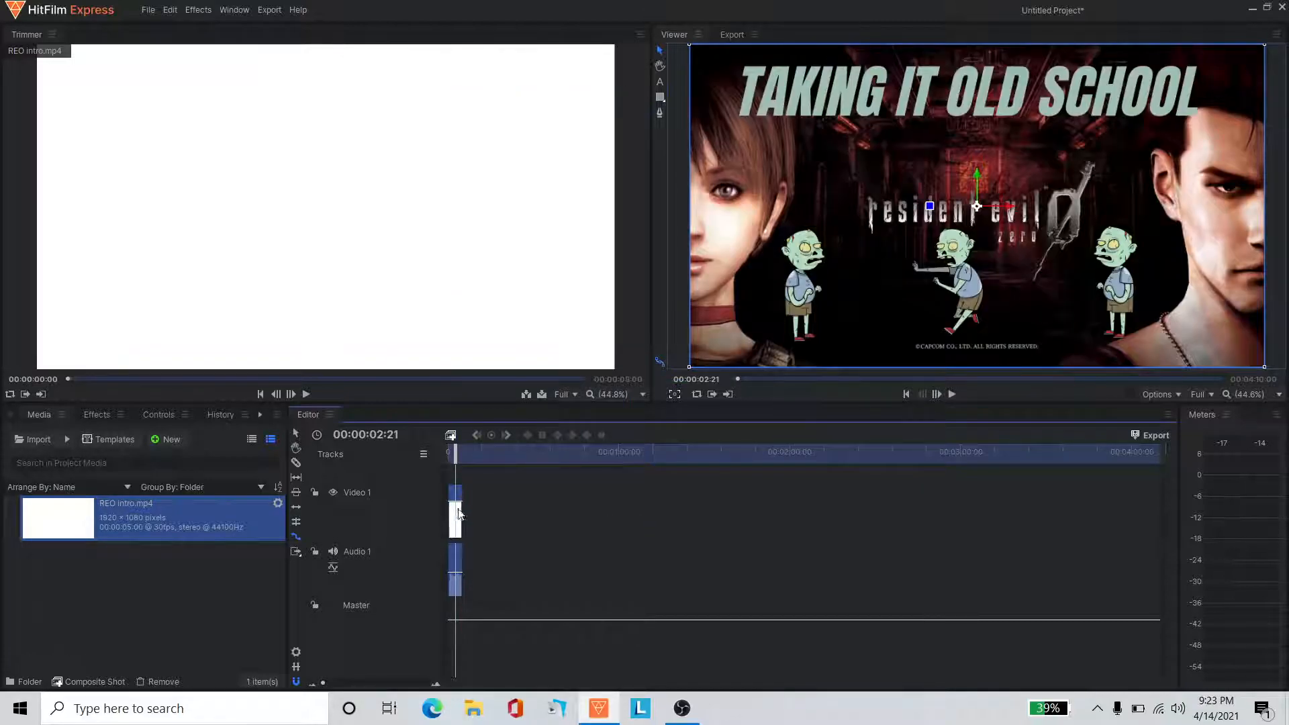
{"action": "left_click_drag", "start_coordinate": [463, 508], "coordinate": [514, 514]}
{"action": "left_click", "coordinate": [951, 394]}
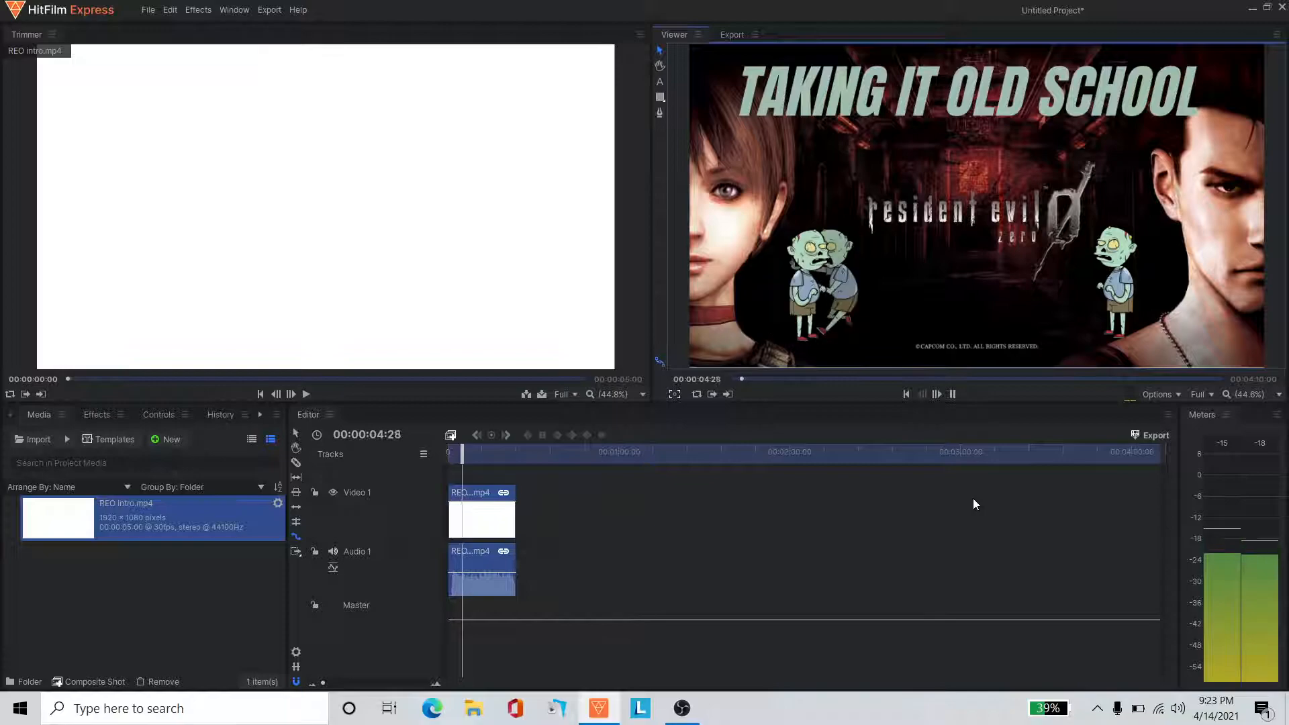
{"action": "left_click", "coordinate": [951, 394]}
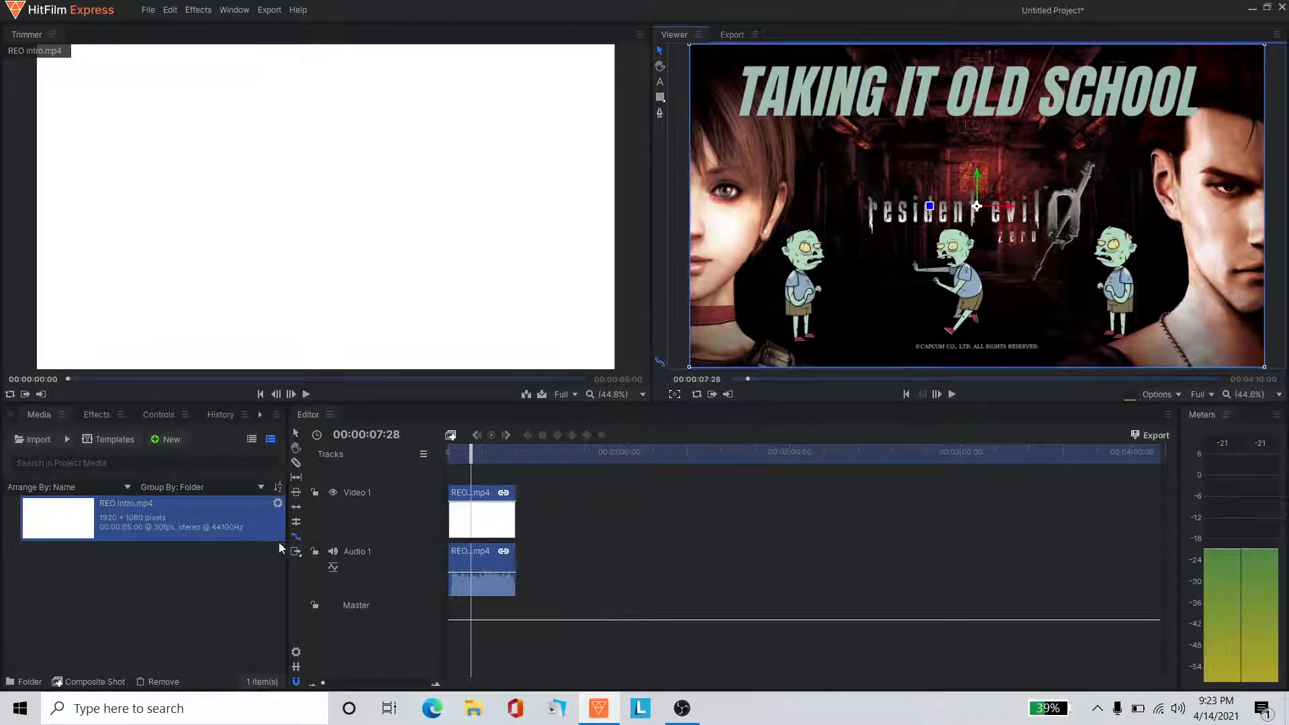
Speed up the intro clip by rate-stretching it down to about half its original length, and preview it from the start
{"action": "left_click_drag", "start_coordinate": [517, 518], "coordinate": [455, 513]}
{"action": "left_click_drag", "start_coordinate": [466, 463], "coordinate": [448, 462]}
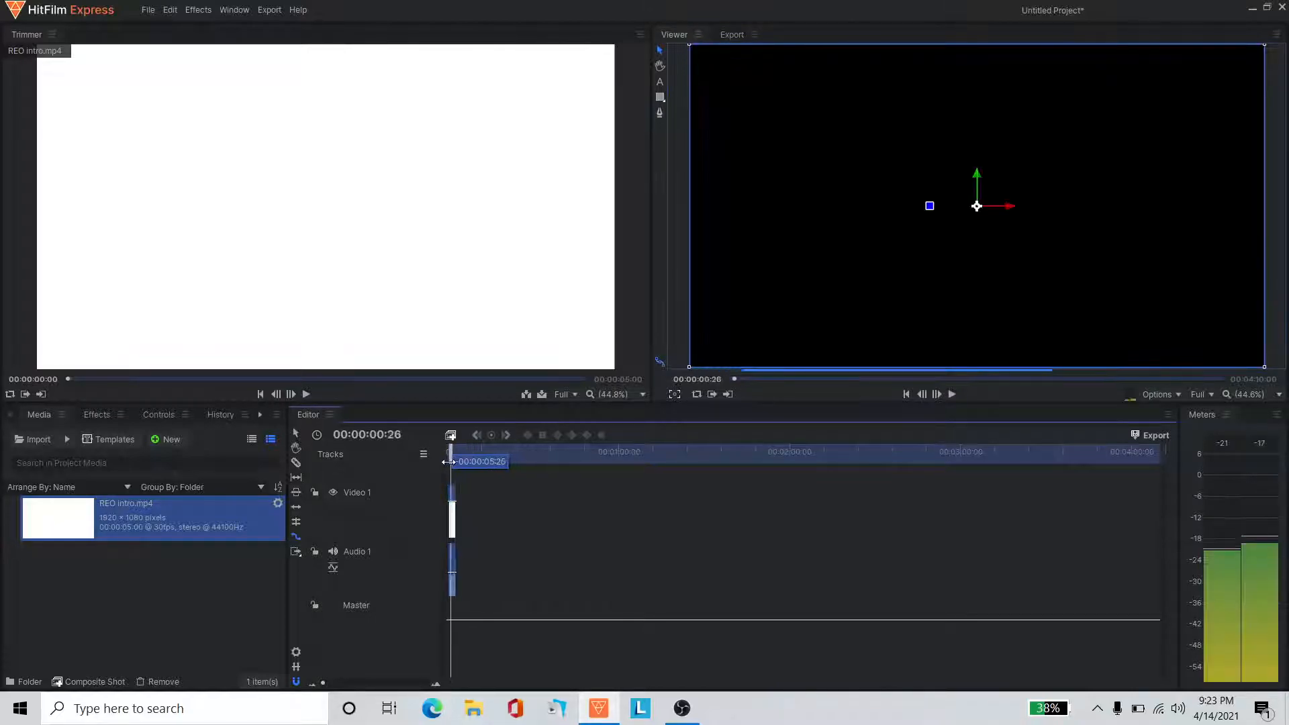
{"action": "left_click", "coordinate": [954, 395]}
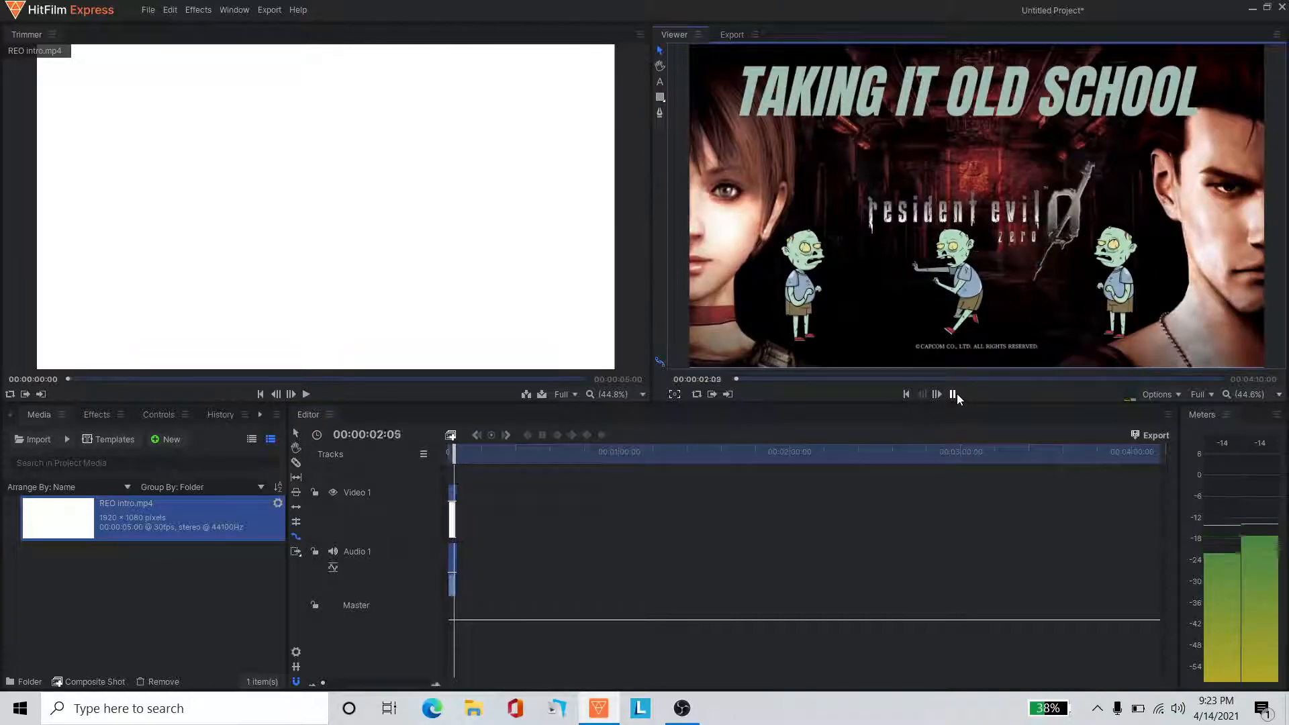
{"action": "left_click", "coordinate": [953, 395]}
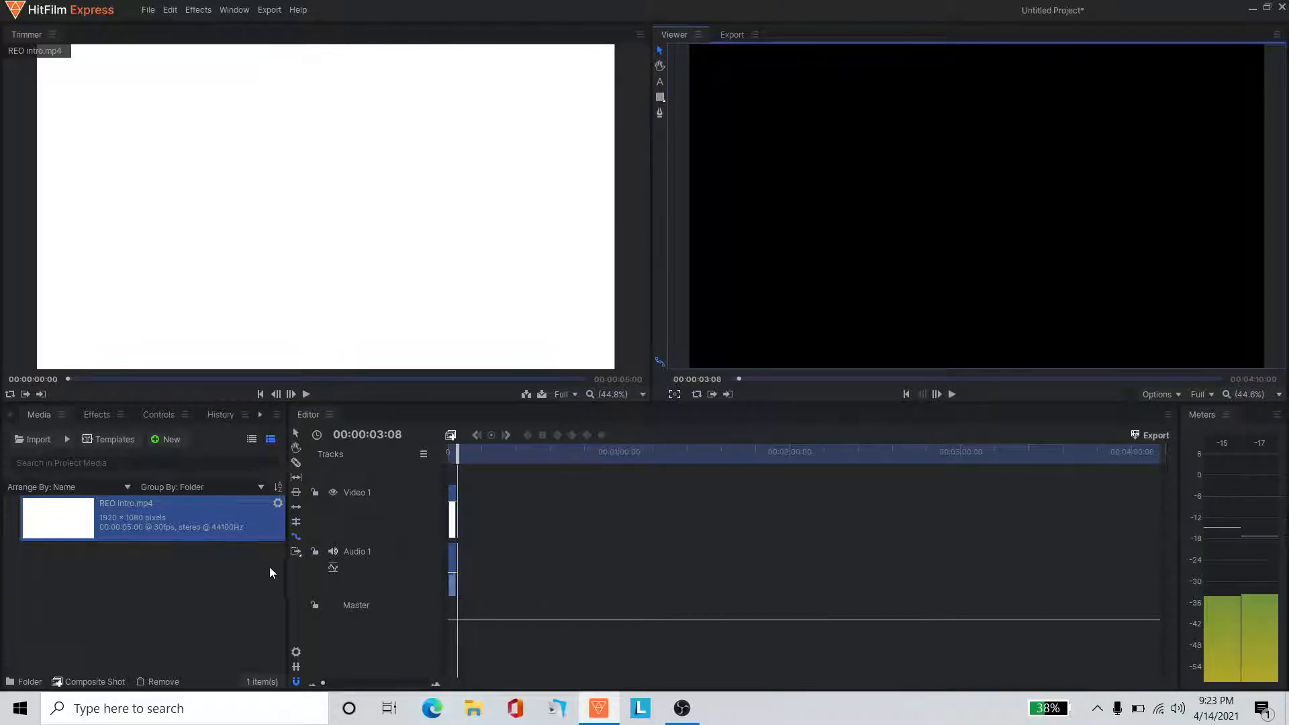
Return the playhead to the start, try rate-stretching the shortened clip again, and undo the speed changes
{"action": "left_click", "coordinate": [299, 537]}
{"action": "left_click_drag", "start_coordinate": [461, 452], "coordinate": [449, 452]}
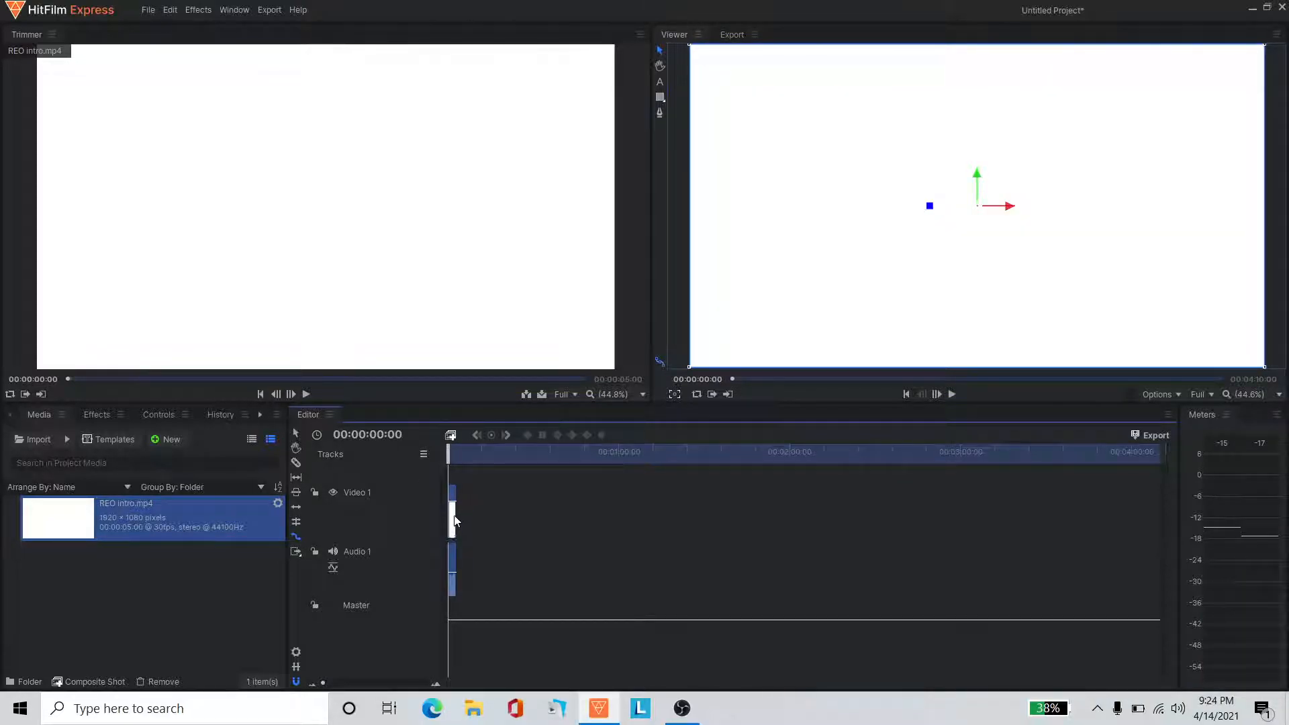
{"action": "left_click_drag", "start_coordinate": [454, 520], "coordinate": [462, 521]}
{"action": "key", "text": "ctrl+z"}
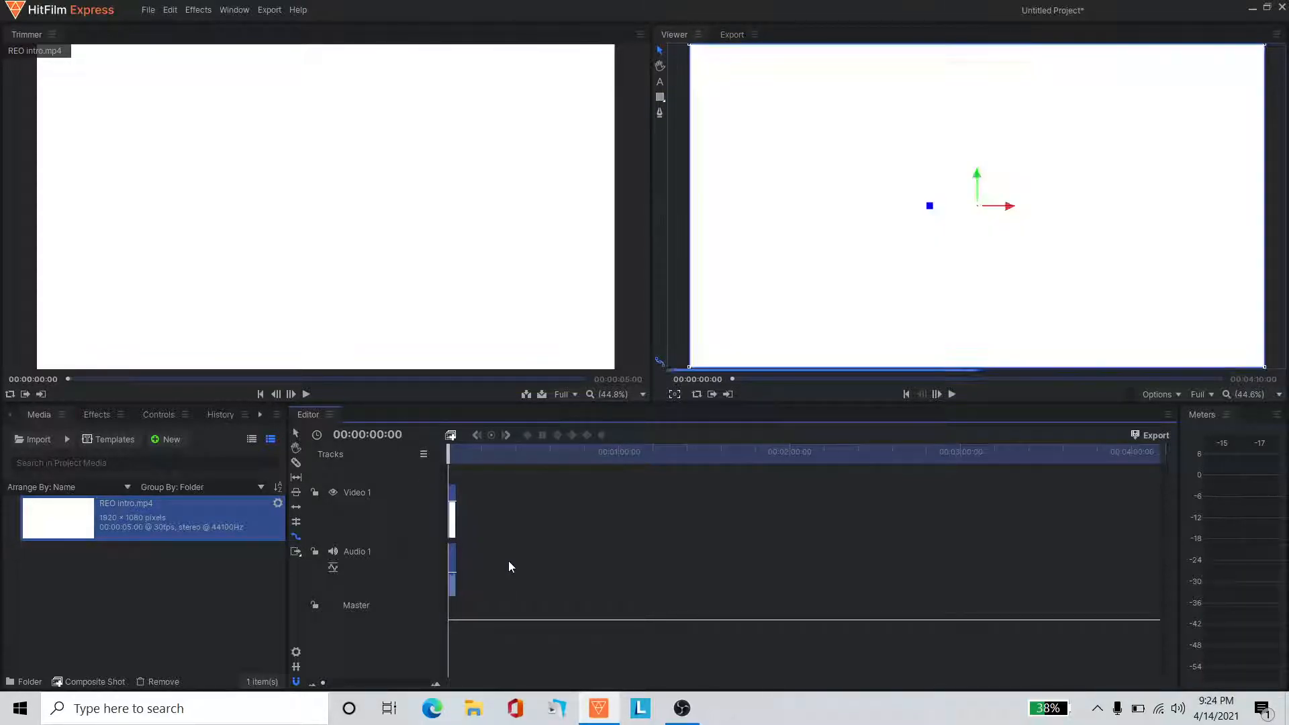
{"action": "key", "text": "ctrl+z"}
{"action": "key", "text": "ctrl+z"}
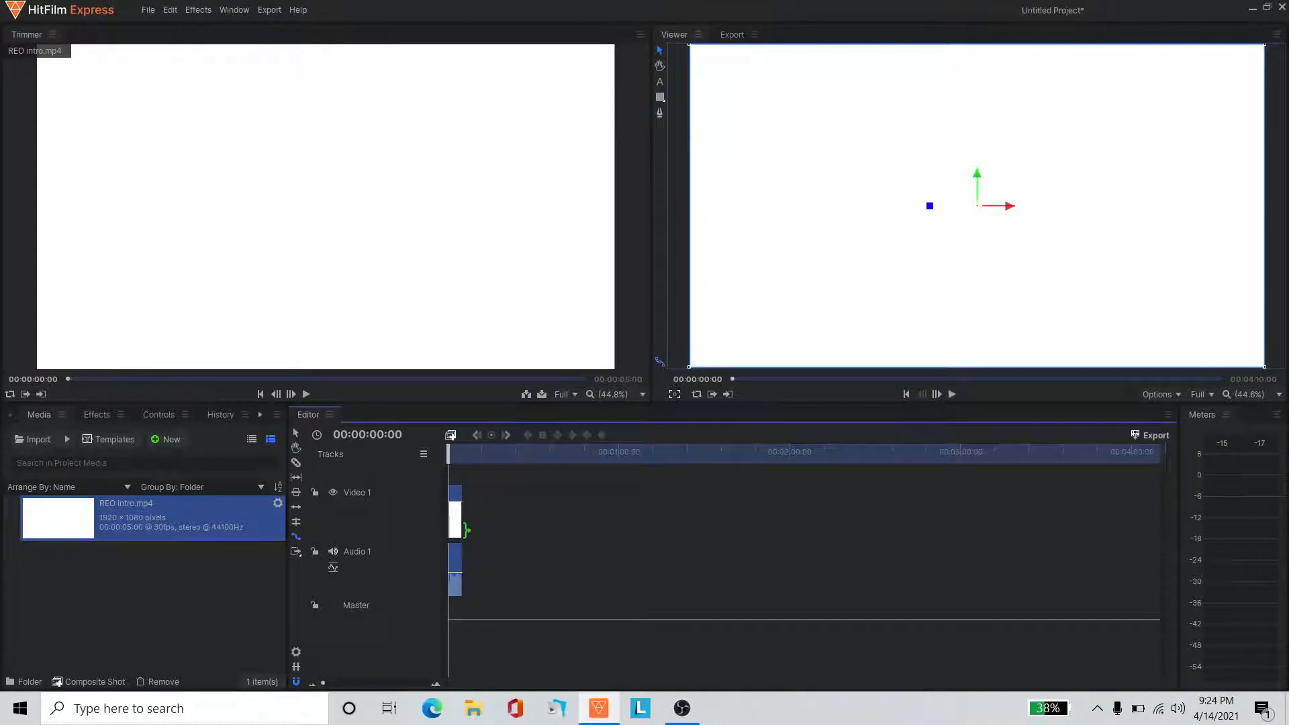
Rate-stretch the intro clip to roughly three quarters of a minute and slice it at 00:00:17:06
{"action": "left_click_drag", "start_coordinate": [468, 515], "coordinate": [575, 516]}
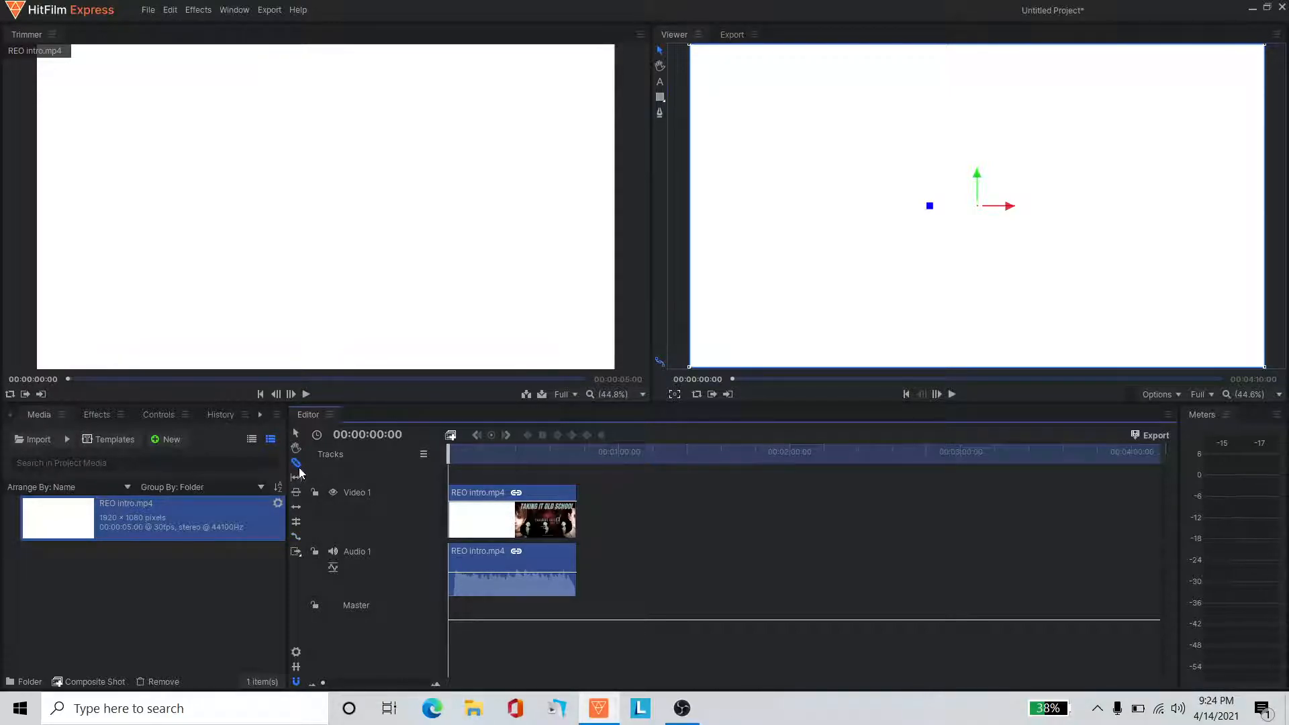
{"action": "left_click_drag", "start_coordinate": [451, 454], "coordinate": [497, 454]}
{"action": "left_click", "coordinate": [496, 571]}
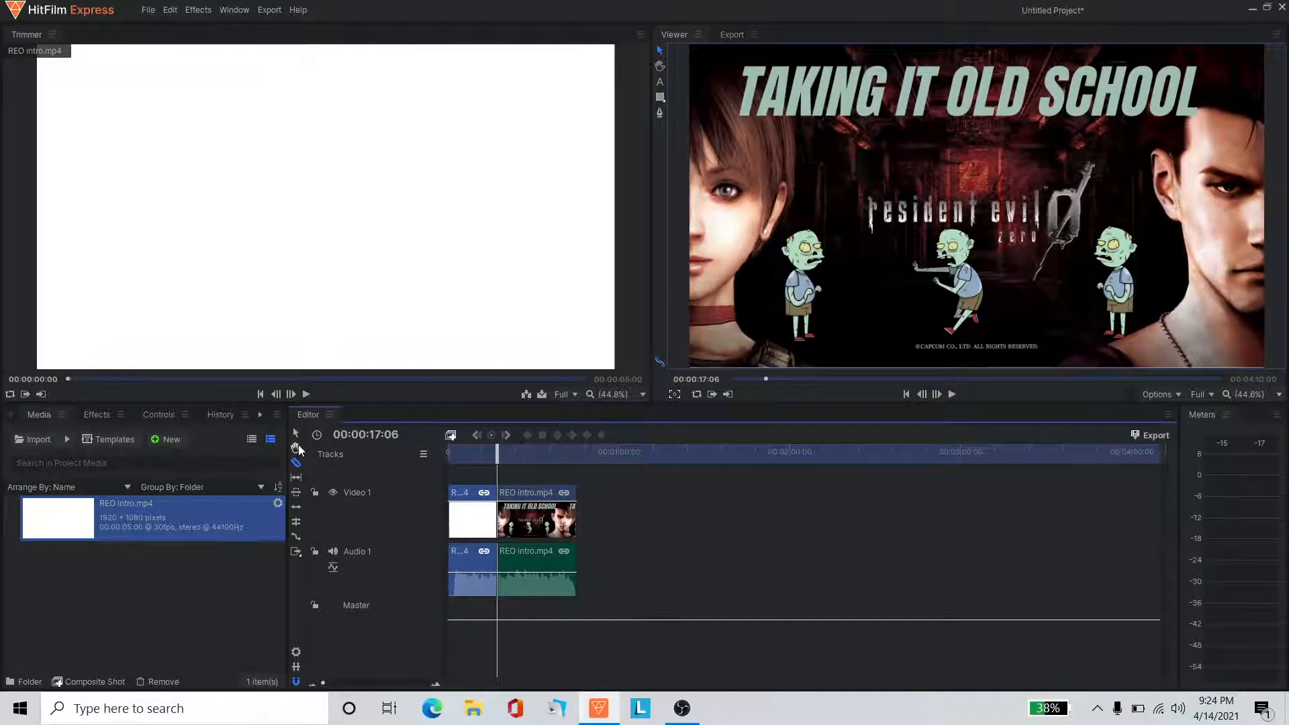
Swap the two sliced pieces so the second one sits at the timeline start, and return the playhead to the start
{"action": "left_click", "coordinate": [297, 445]}
{"action": "left_click_drag", "start_coordinate": [514, 528], "coordinate": [622, 532]}
{"action": "left_click_drag", "start_coordinate": [482, 517], "coordinate": [522, 518]}
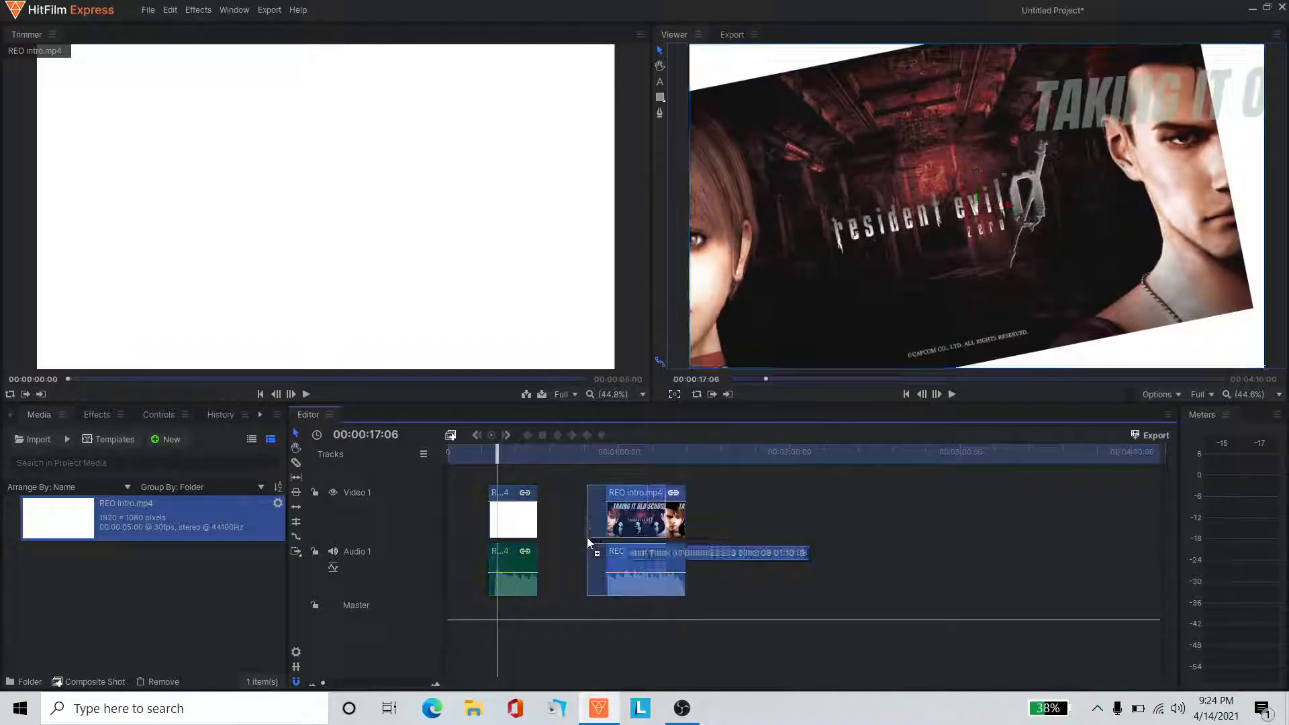
{"action": "left_click_drag", "start_coordinate": [607, 537], "coordinate": [616, 535]}
{"action": "left_click_drag", "start_coordinate": [532, 528], "coordinate": [462, 527]}
{"action": "mouse_move", "coordinate": [590, 534]}
{"action": "left_mouse_down"}
{"action": "mouse_move", "coordinate": [534, 537]}
{"action": "mouse_move", "coordinate": [574, 546]}
{"action": "mouse_move", "coordinate": [533, 533]}
{"action": "mouse_move", "coordinate": [615, 542]}
{"action": "mouse_move", "coordinate": [572, 532]}
{"action": "left_mouse_up"}
{"action": "left_click_drag", "start_coordinate": [502, 455], "coordinate": [449, 455]}
Move the trailing white piece away to open a gap, ripple delete that gap, and play the rejoined clips
{"action": "left_click_drag", "start_coordinate": [567, 527], "coordinate": [615, 527]}
{"action": "right_click", "coordinate": [551, 526]}
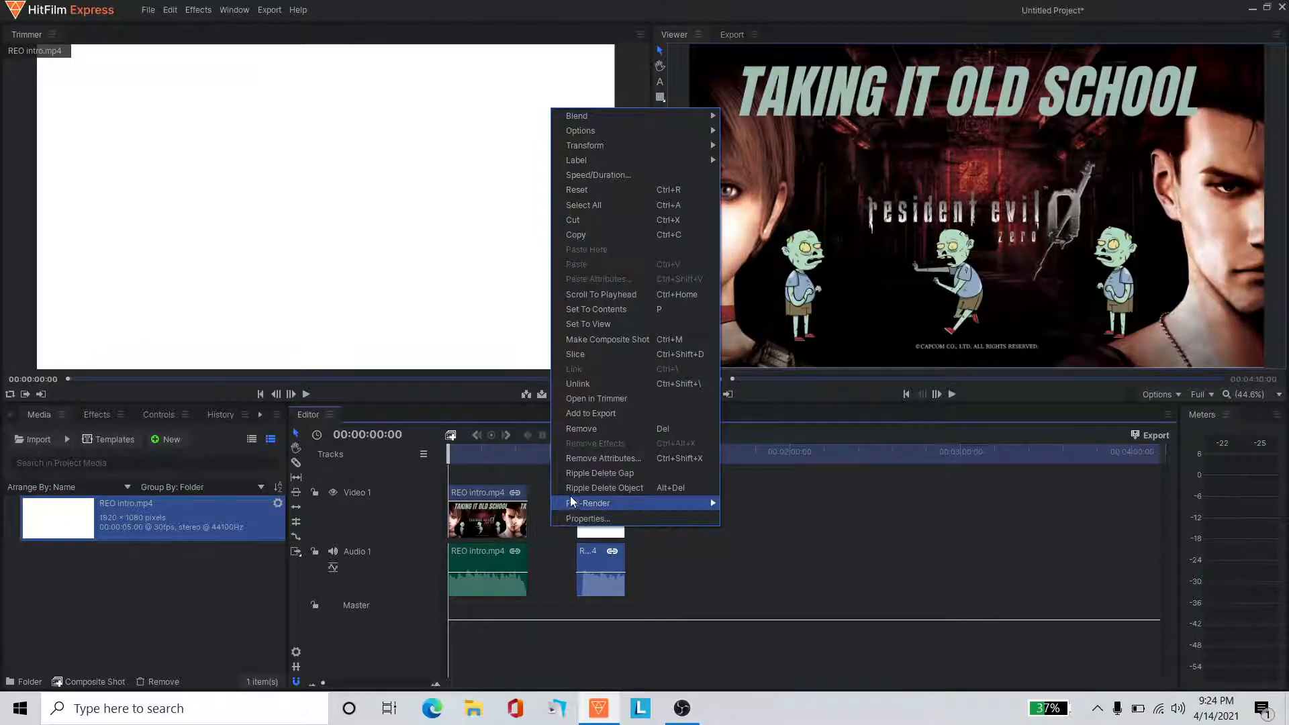
{"action": "left_click", "coordinate": [575, 476]}
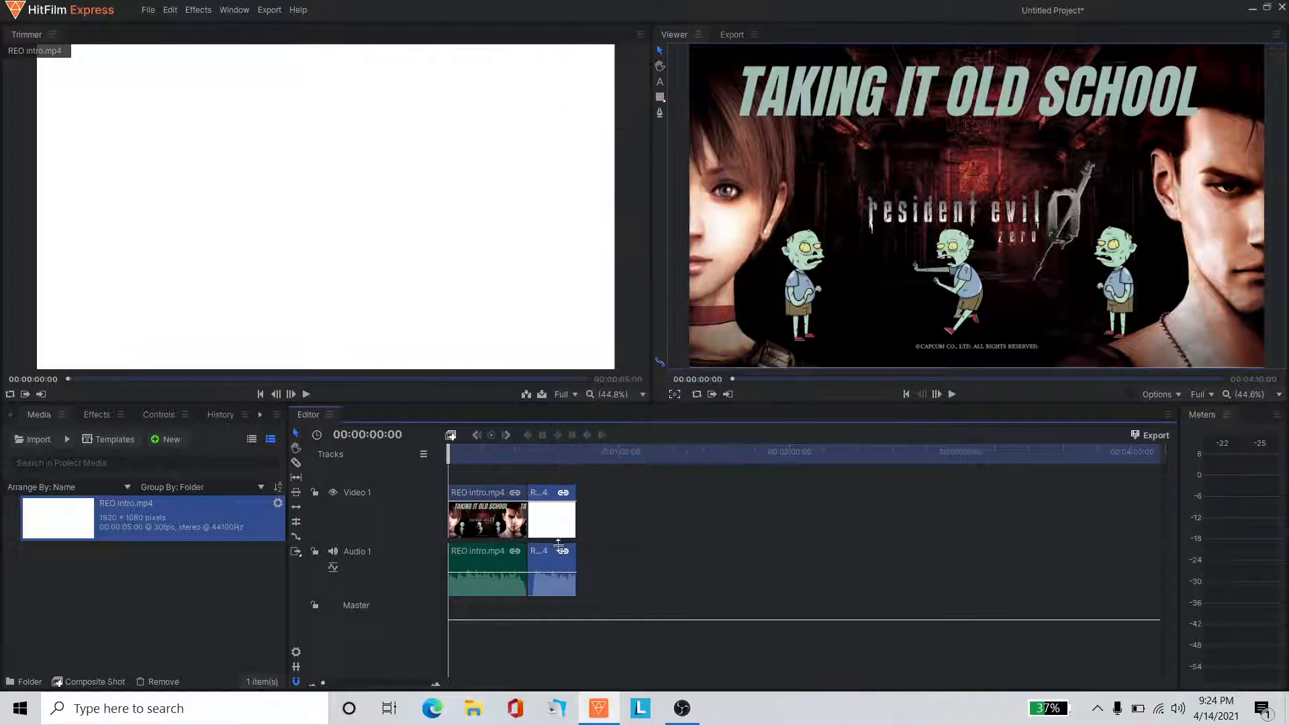
{"action": "left_click", "coordinate": [950, 395]}
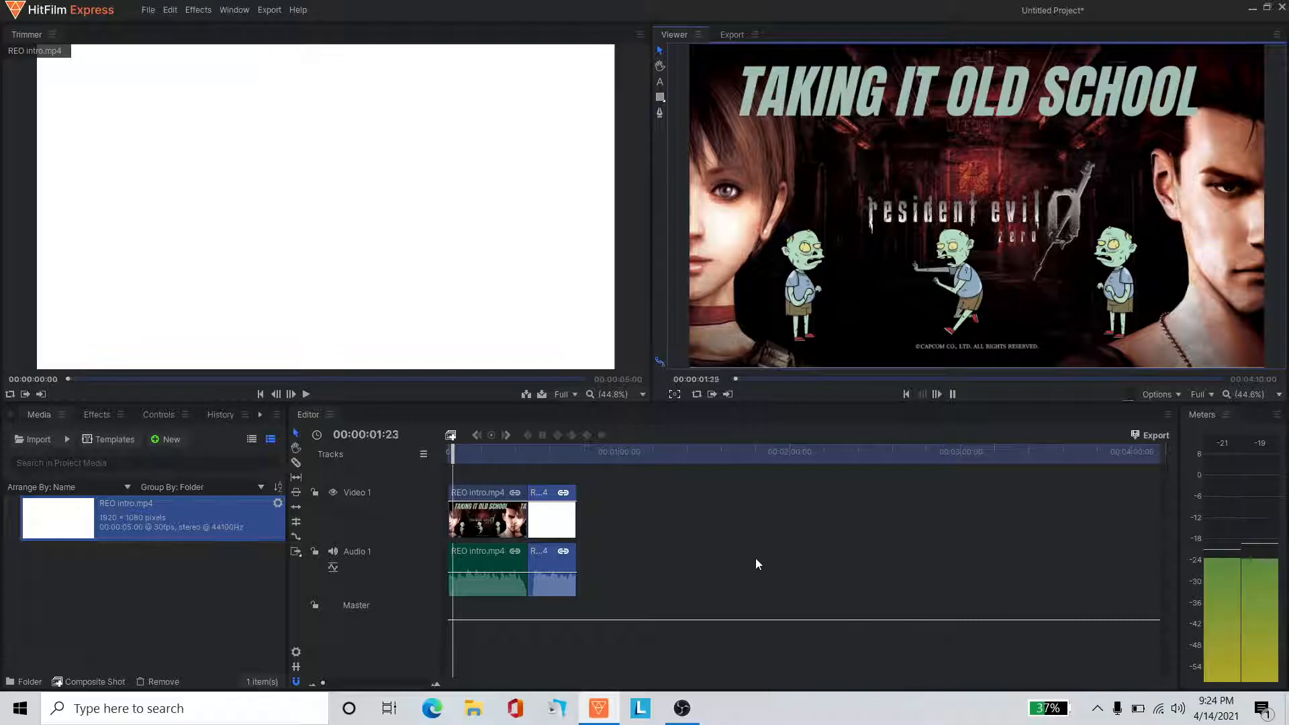
Preview the join between the two pieces, playing from about 00:00:25:00 on the timeline
{"action": "left_click_drag", "start_coordinate": [456, 463], "coordinate": [520, 463]}
{"action": "left_click", "coordinate": [951, 394]}
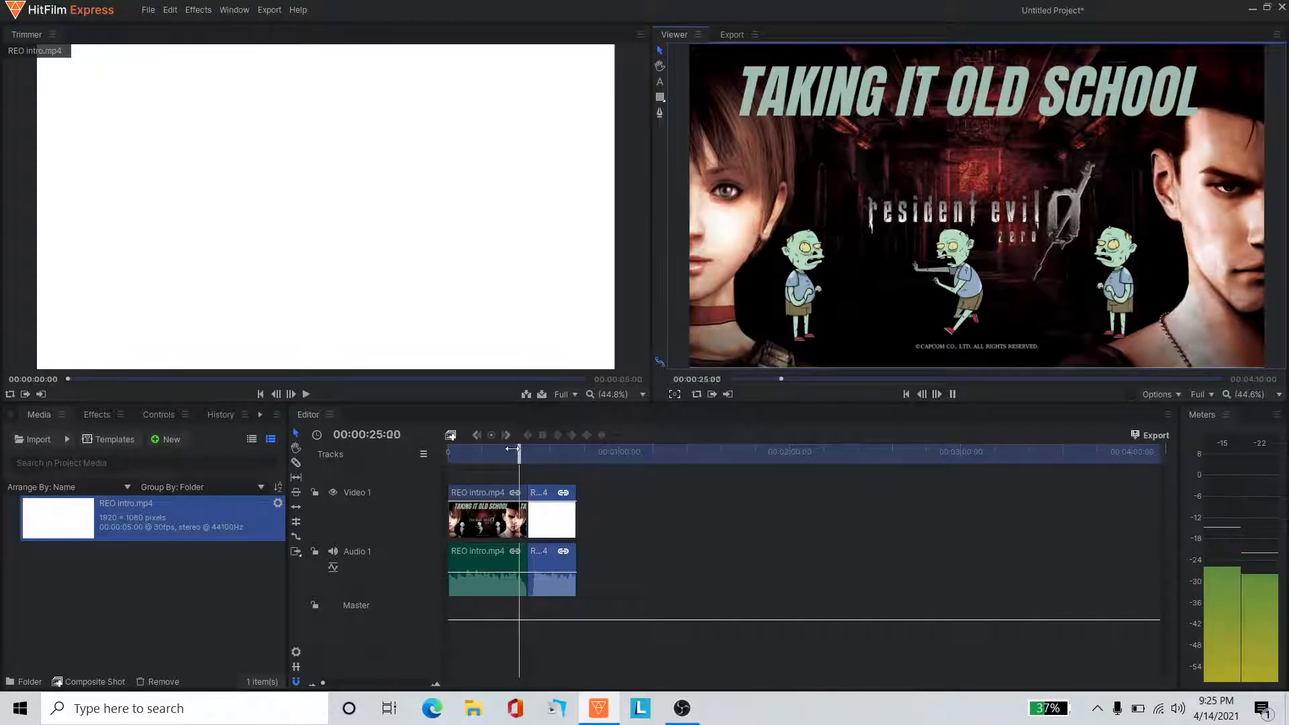
{"action": "left_click_drag", "start_coordinate": [520, 454], "coordinate": [523, 450]}
{"action": "left_click", "coordinate": [953, 394]}
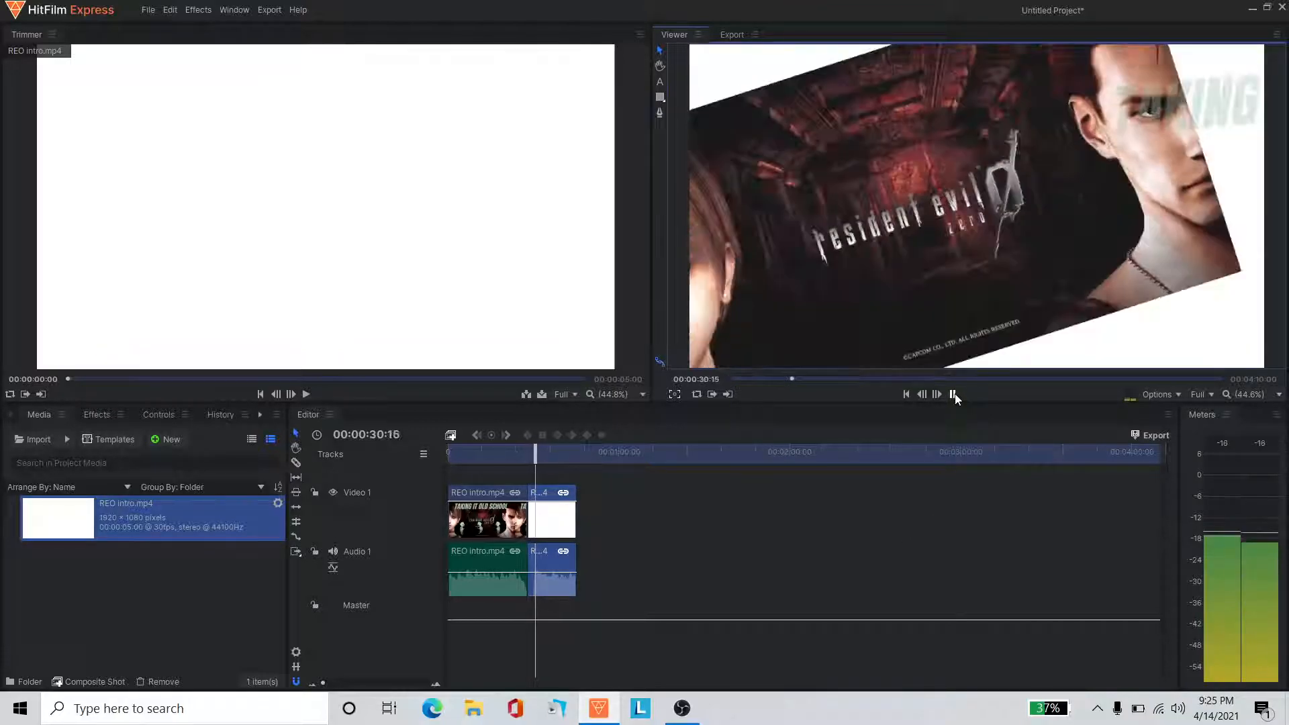
{"action": "left_click", "coordinate": [952, 395]}
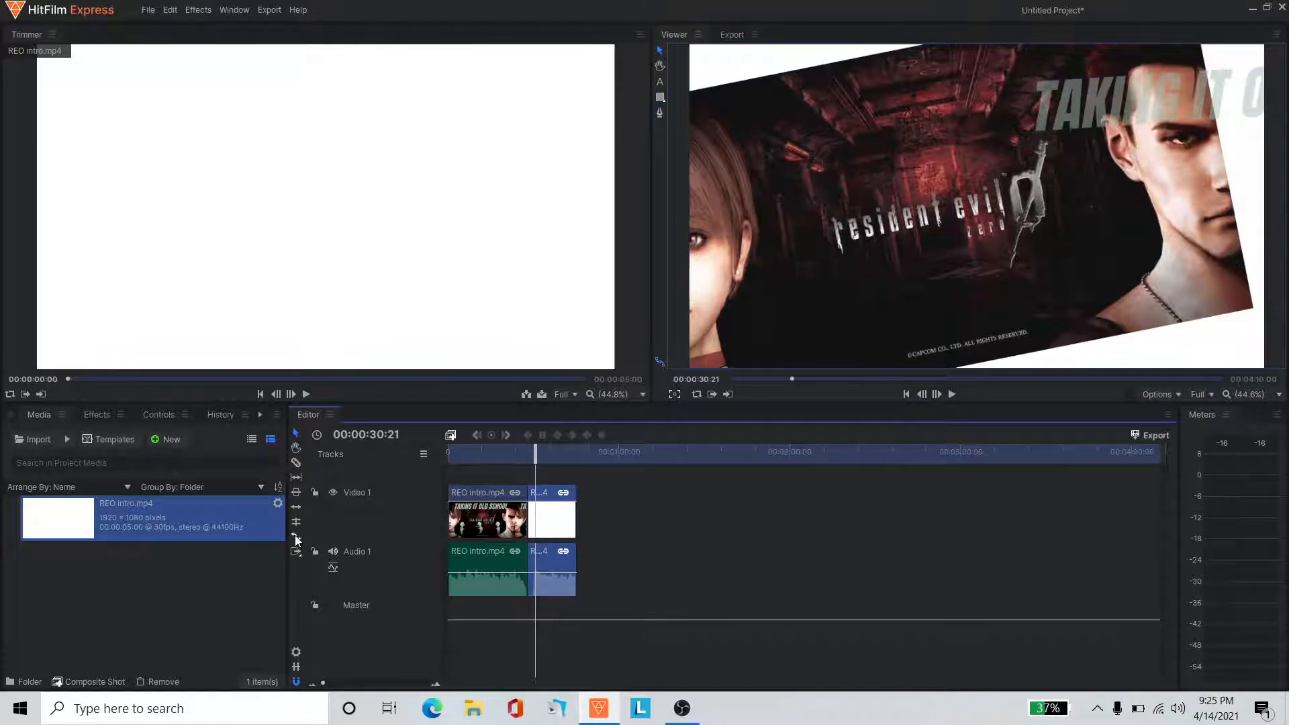
Rate-stretch the trailing white piece shorter so it ends at about 34 seconds, play the join, and return the playhead to the start
{"action": "double_click", "coordinate": [563, 528]}
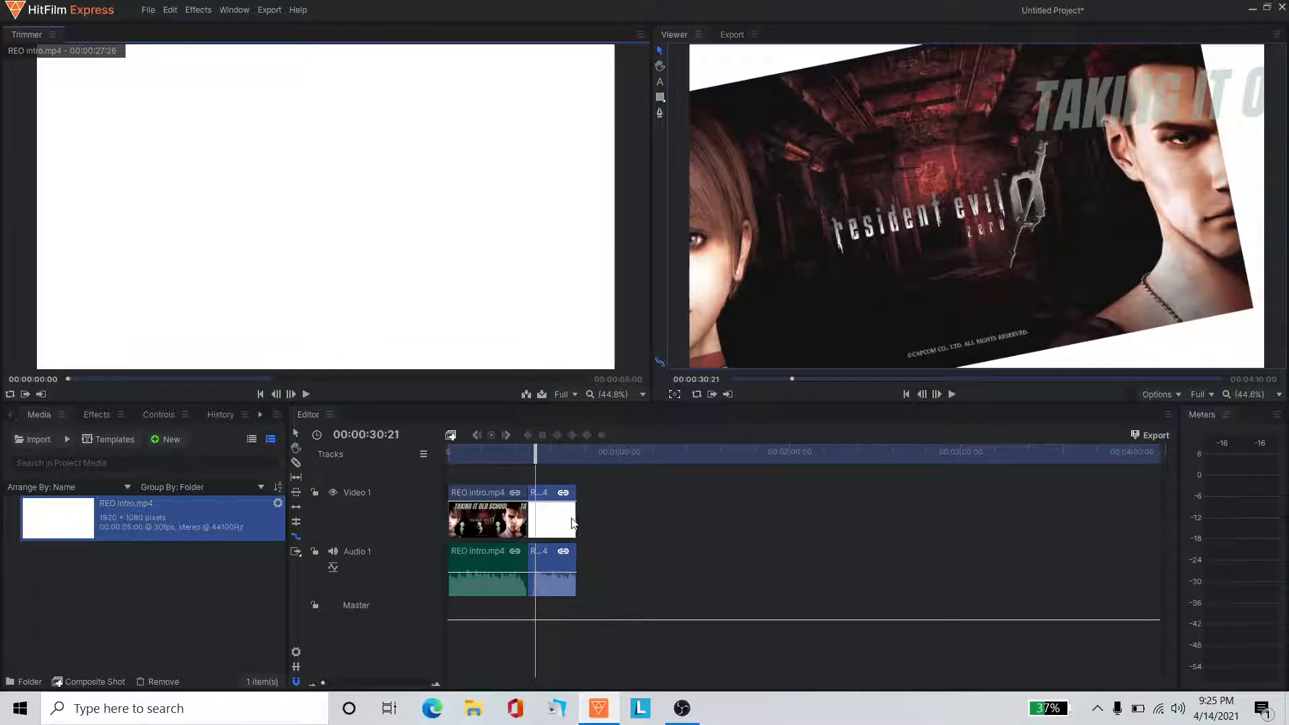
{"action": "left_click_drag", "start_coordinate": [579, 518], "coordinate": [547, 518]}
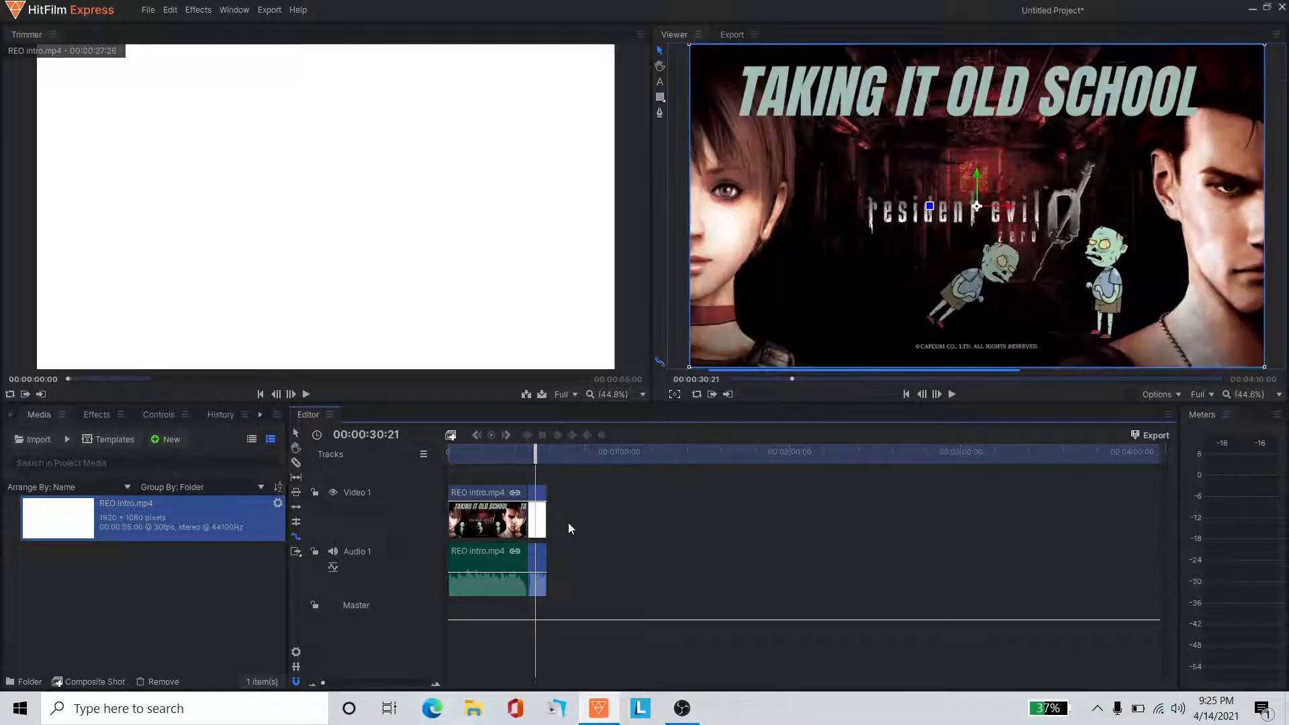
{"action": "left_click_drag", "start_coordinate": [526, 458], "coordinate": [515, 458]}
{"action": "left_click", "coordinate": [950, 396]}
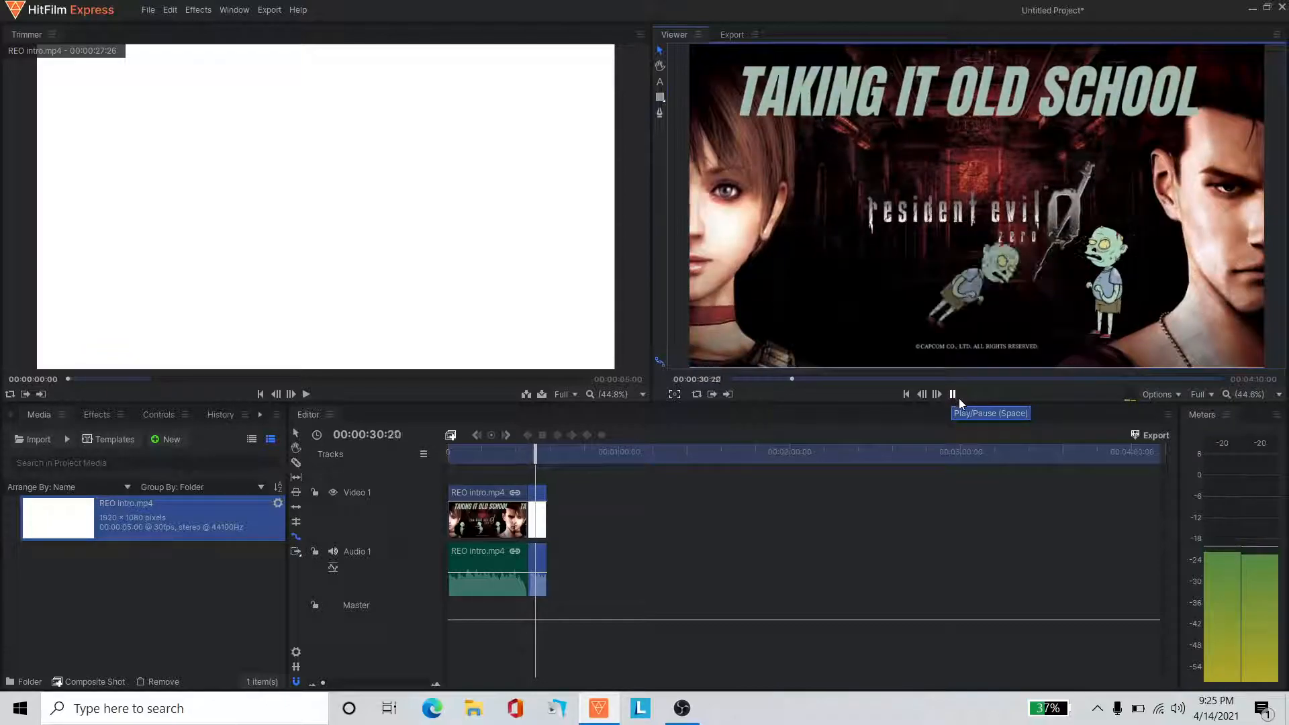
{"action": "left_click", "coordinate": [952, 395]}
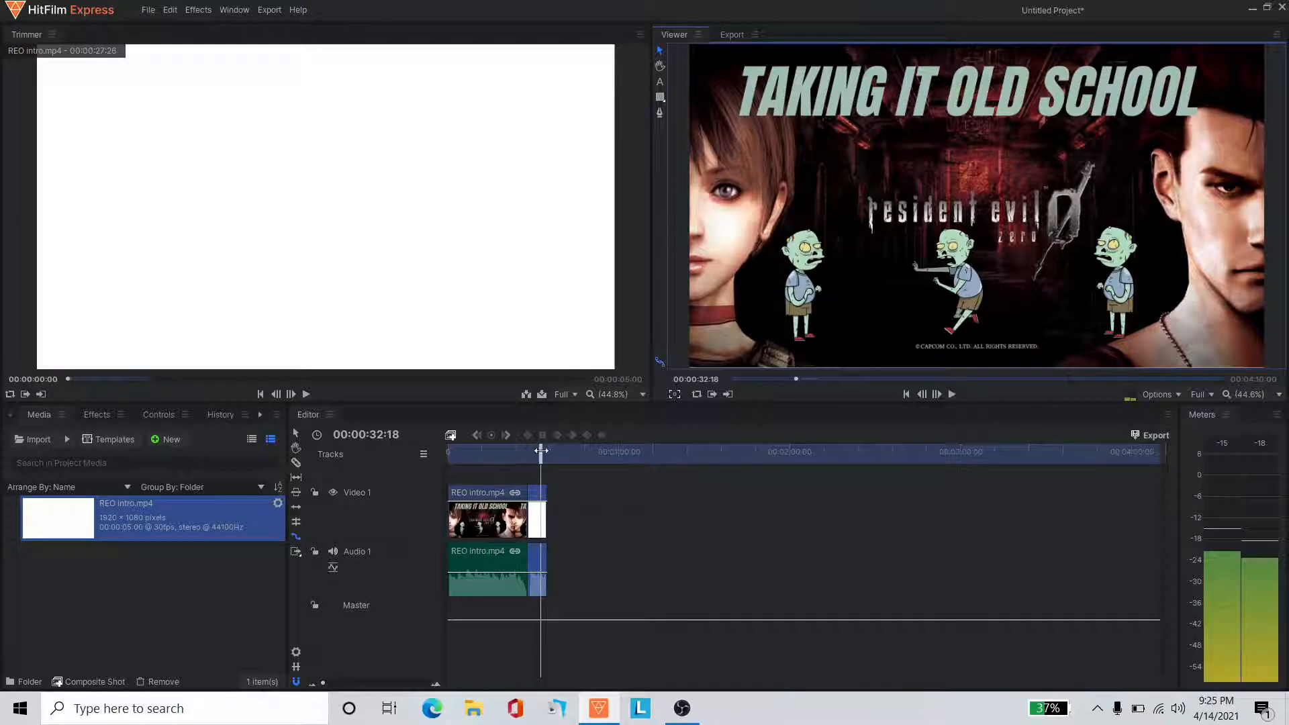
{"action": "key", "text": "Home"}
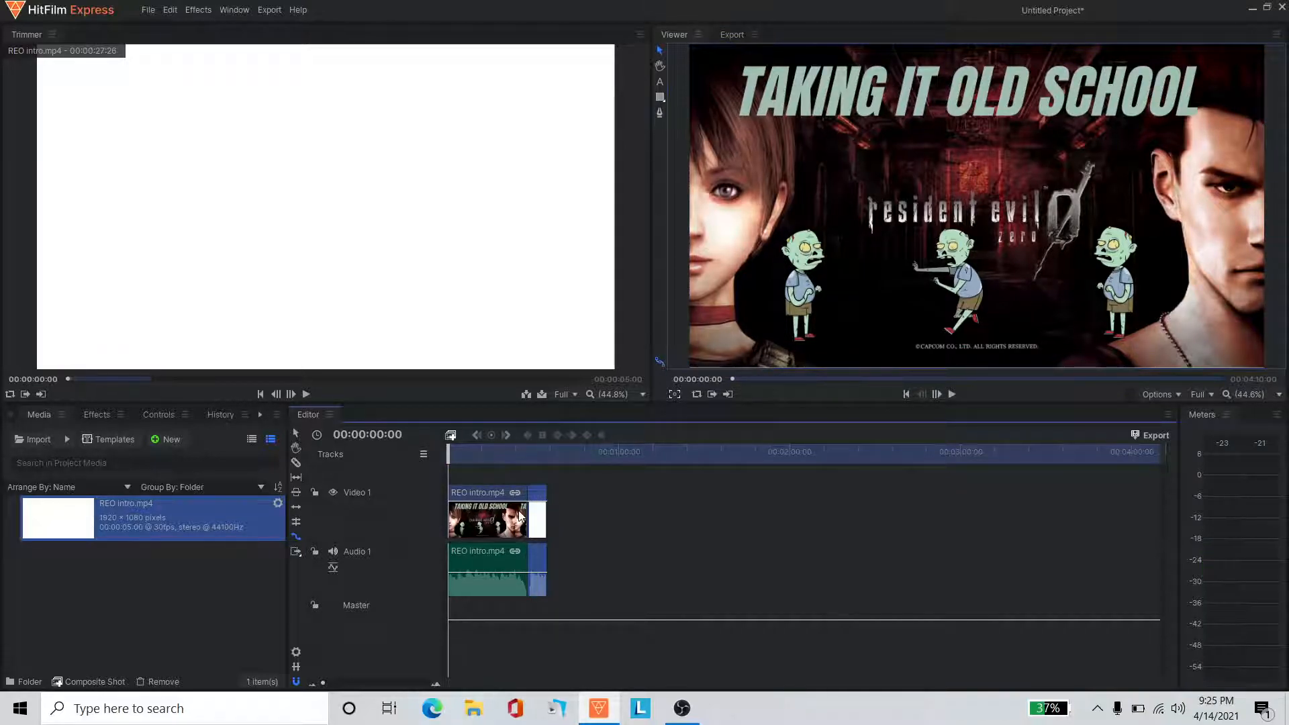
Find and select the Cross Dissolve effect in the Dissolve group of the video transitions
{"action": "left_click", "coordinate": [484, 531]}
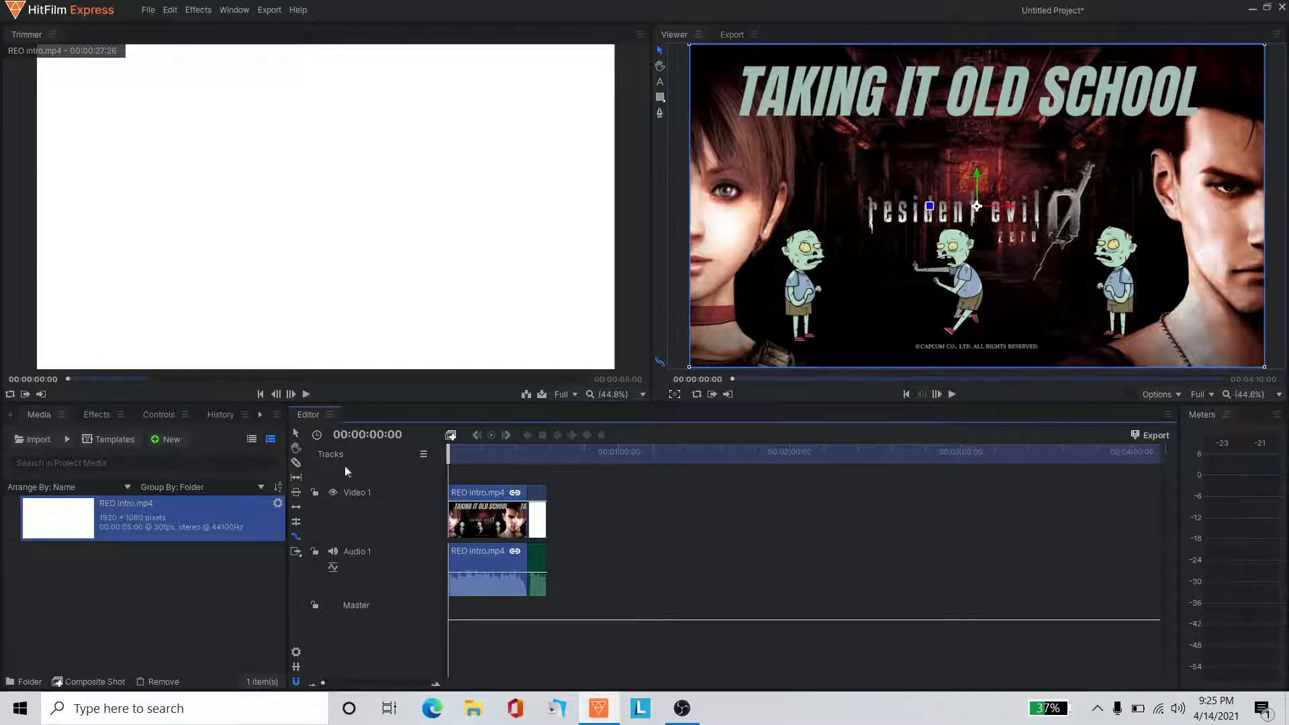
{"action": "left_click", "coordinate": [90, 416]}
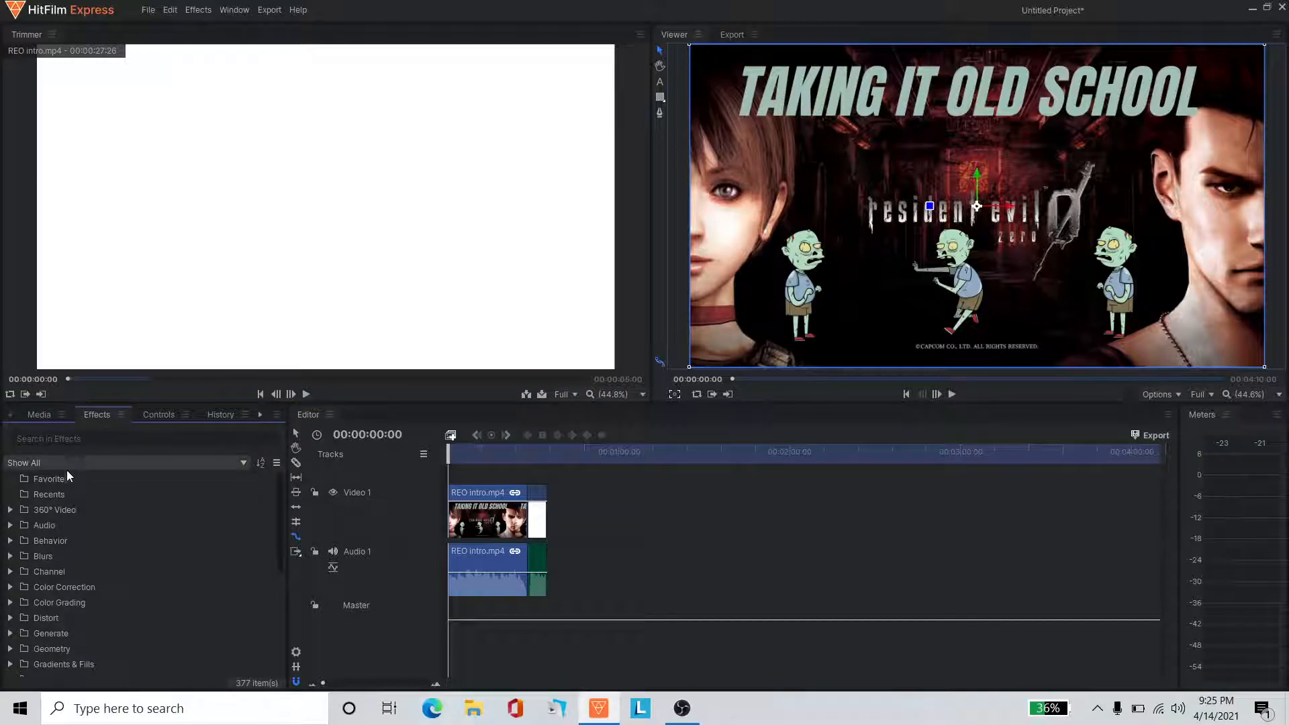
{"action": "scroll", "coordinate": [57, 564], "scroll_direction": "down", "scroll_amount": 5}
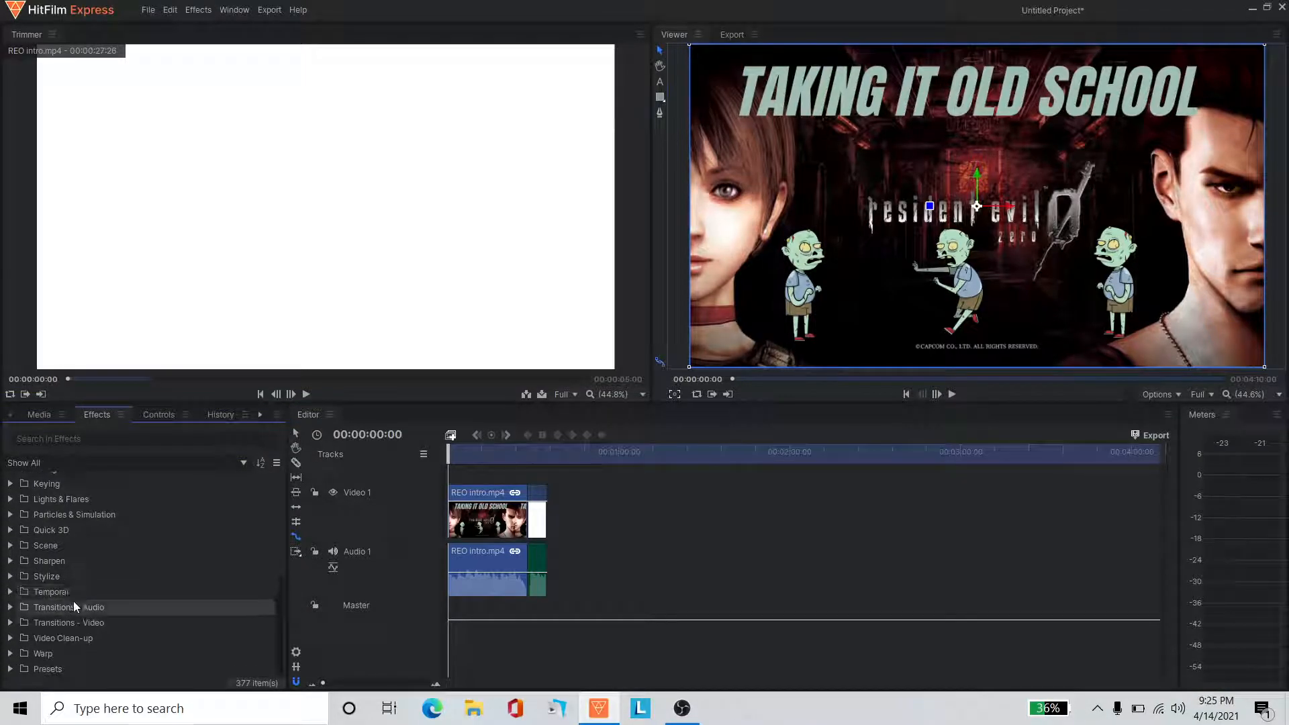
{"action": "left_click", "coordinate": [11, 623]}
{"action": "scroll", "coordinate": [40, 621], "scroll_direction": "down", "scroll_amount": 1}
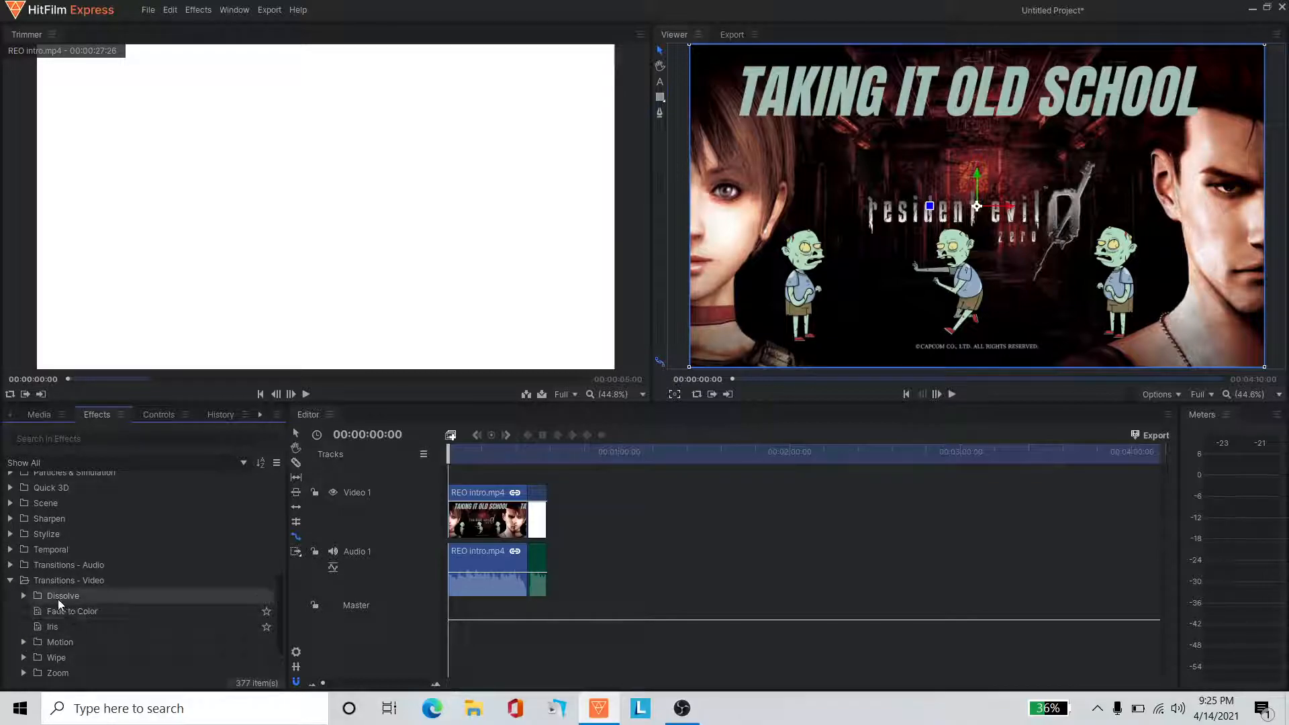
{"action": "left_click", "coordinate": [28, 597]}
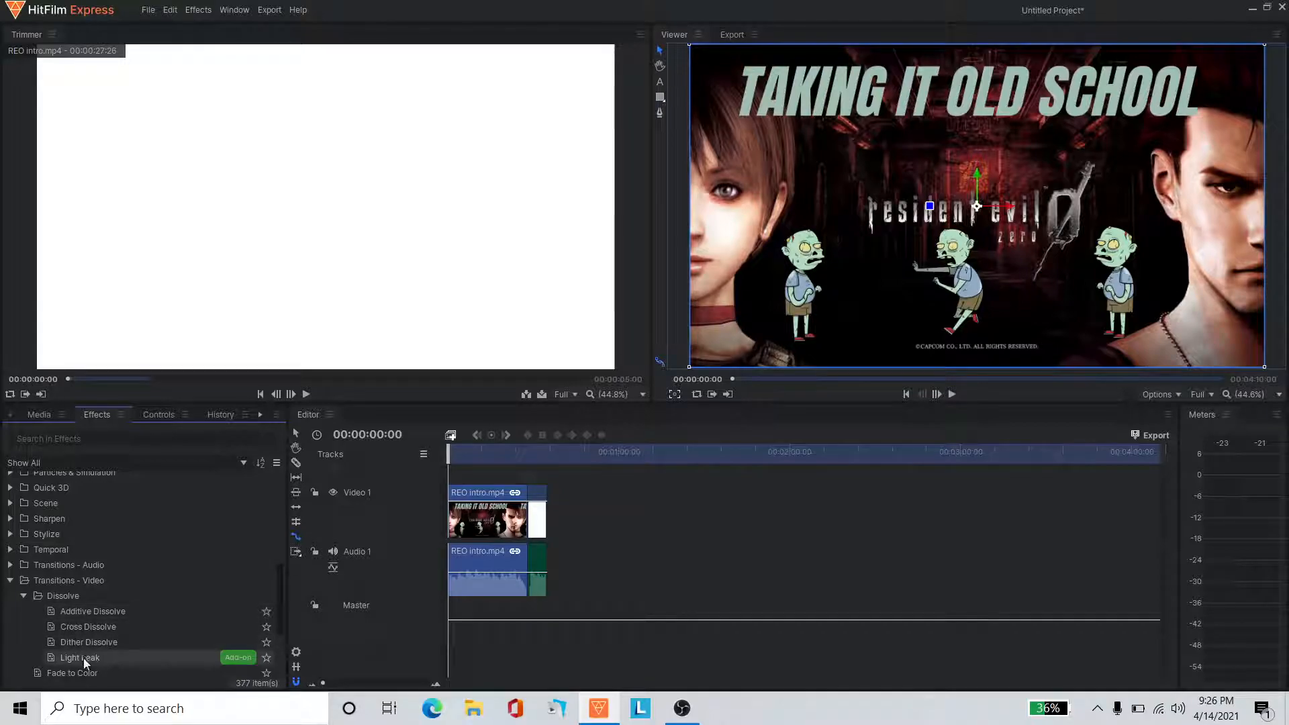
{"action": "left_click", "coordinate": [74, 628]}
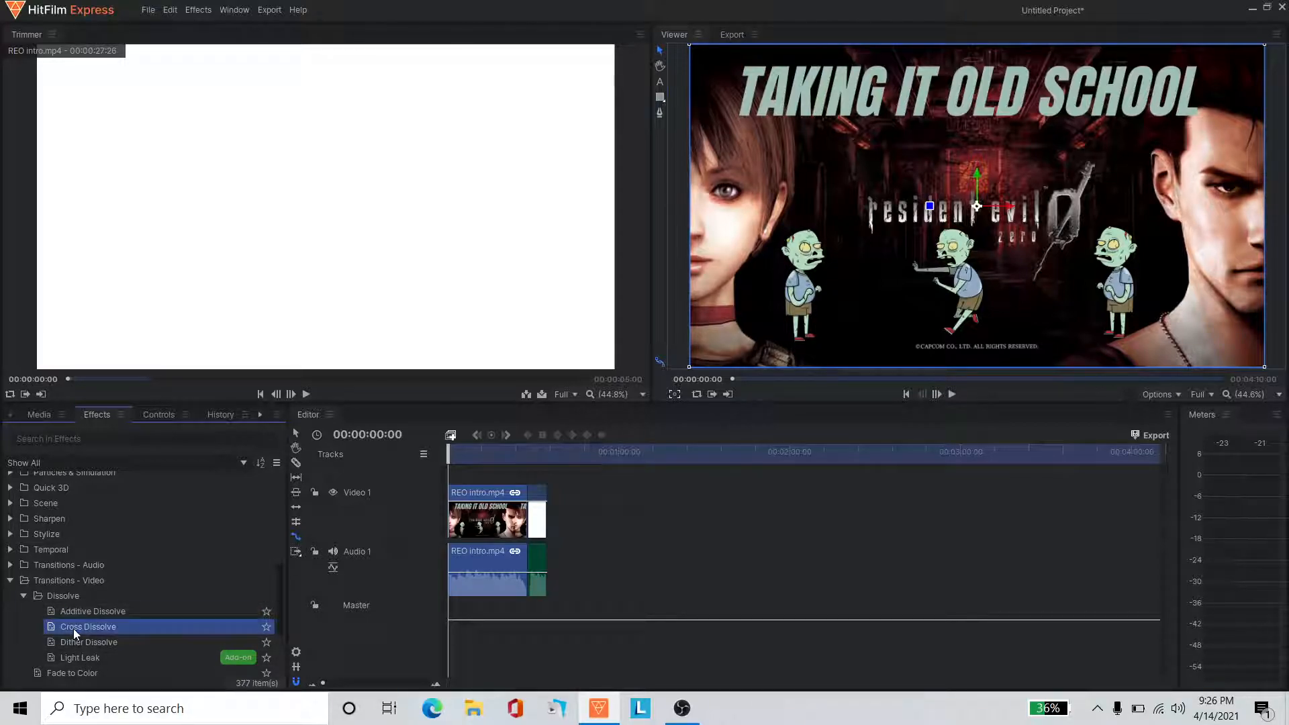
Try to place the Cross Dissolve transition on the clips in Video 1
{"action": "left_click_drag", "start_coordinate": [74, 628], "coordinate": [490, 472]}
{"action": "left_click", "coordinate": [81, 626]}
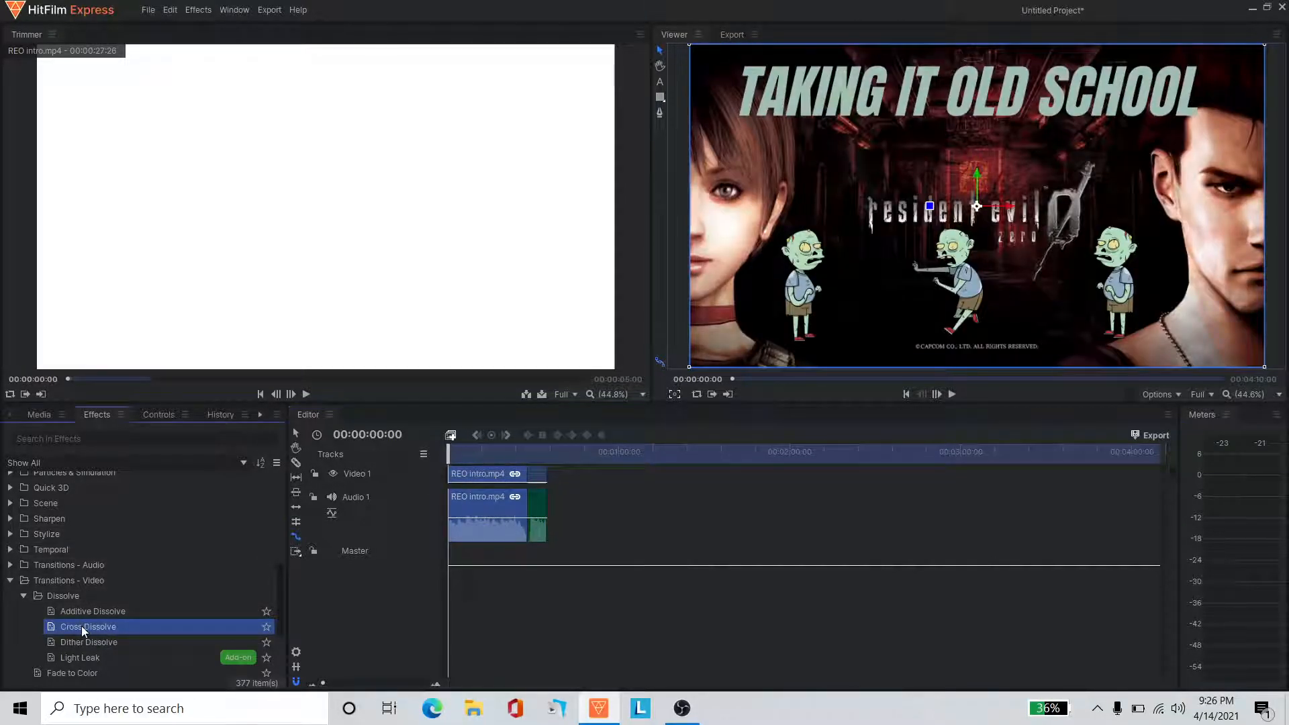
{"action": "right_click", "coordinate": [82, 627]}
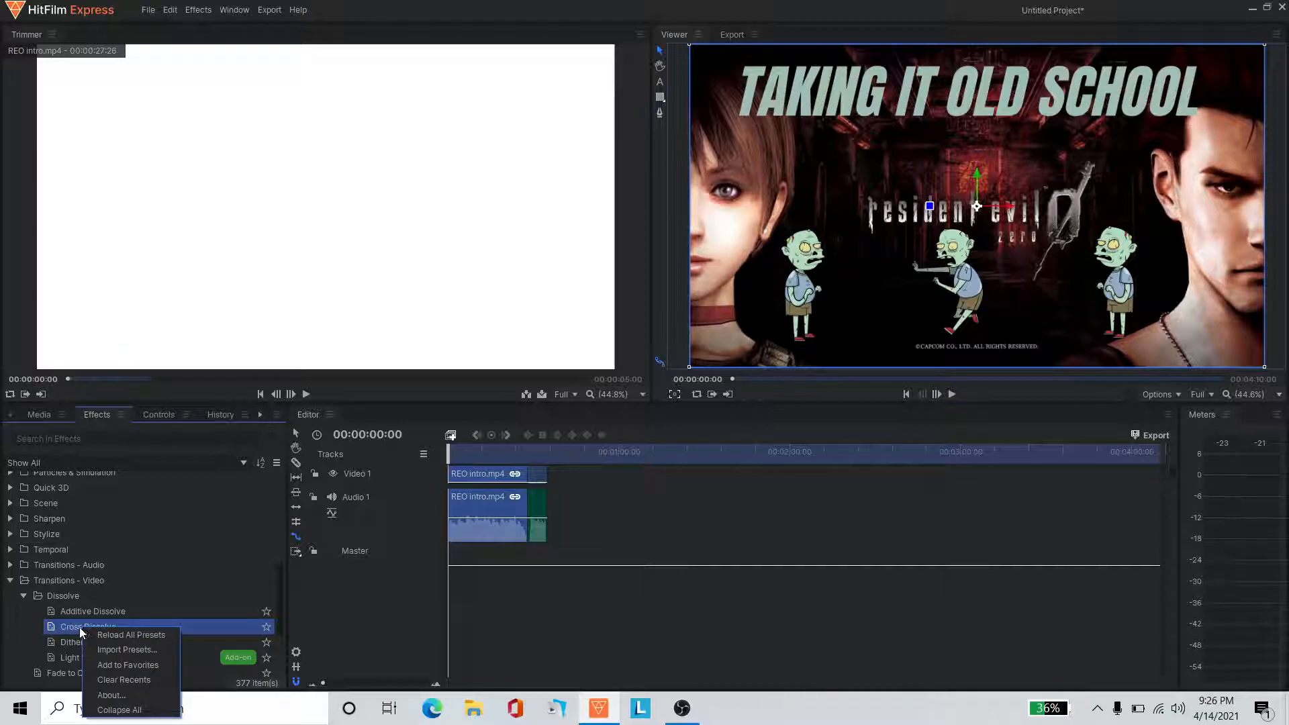
{"action": "left_click", "coordinate": [79, 627]}
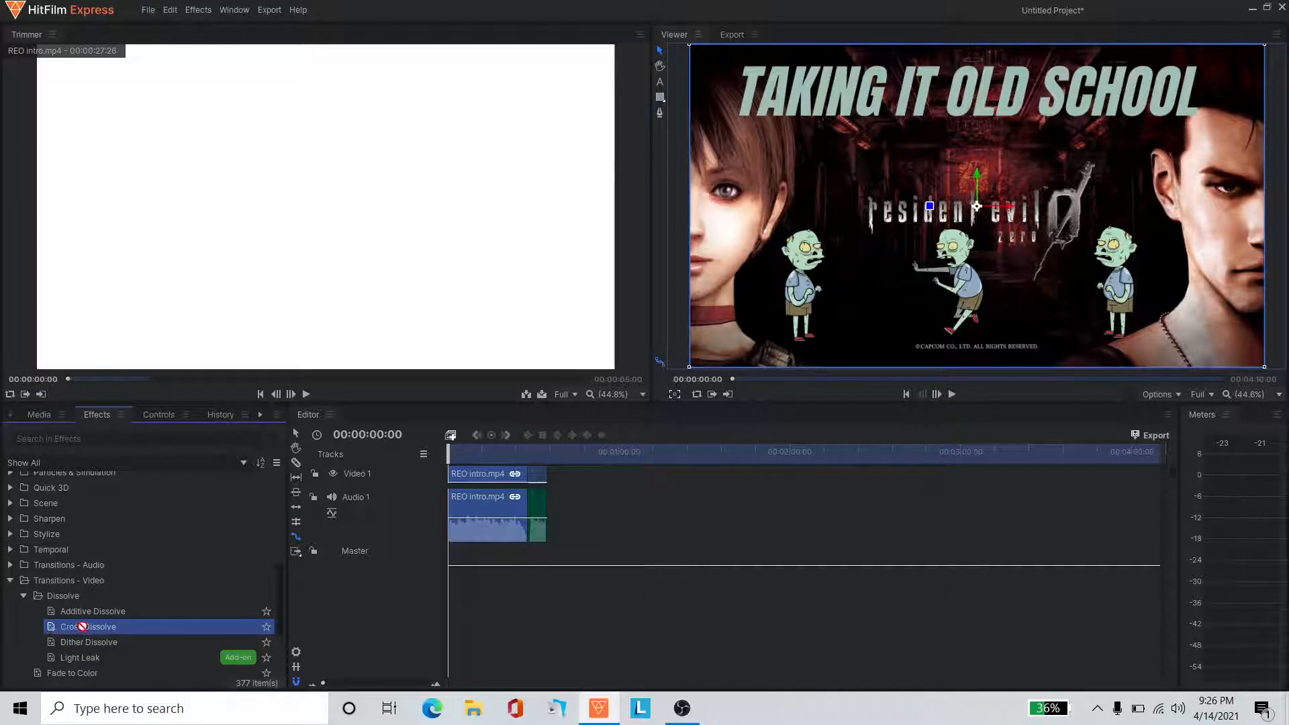
{"action": "left_click_drag", "start_coordinate": [493, 511], "coordinate": [525, 473]}
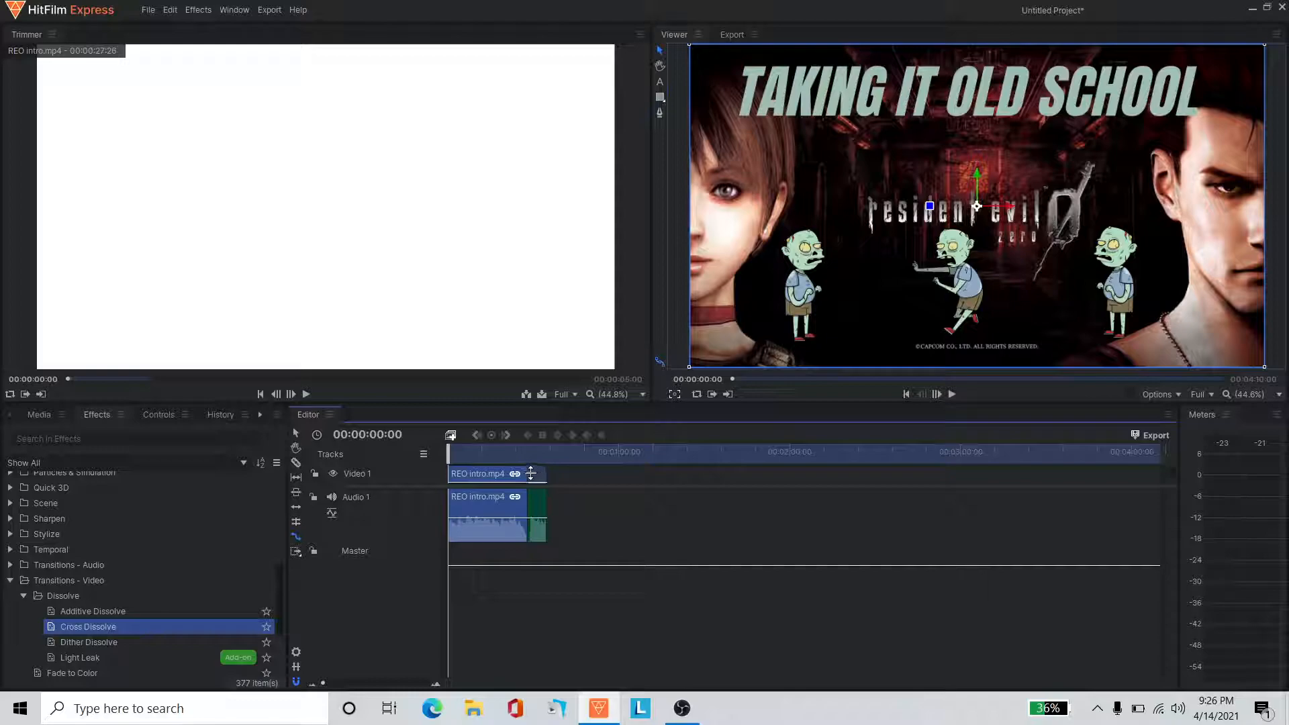
{"action": "left_click", "coordinate": [662, 541]}
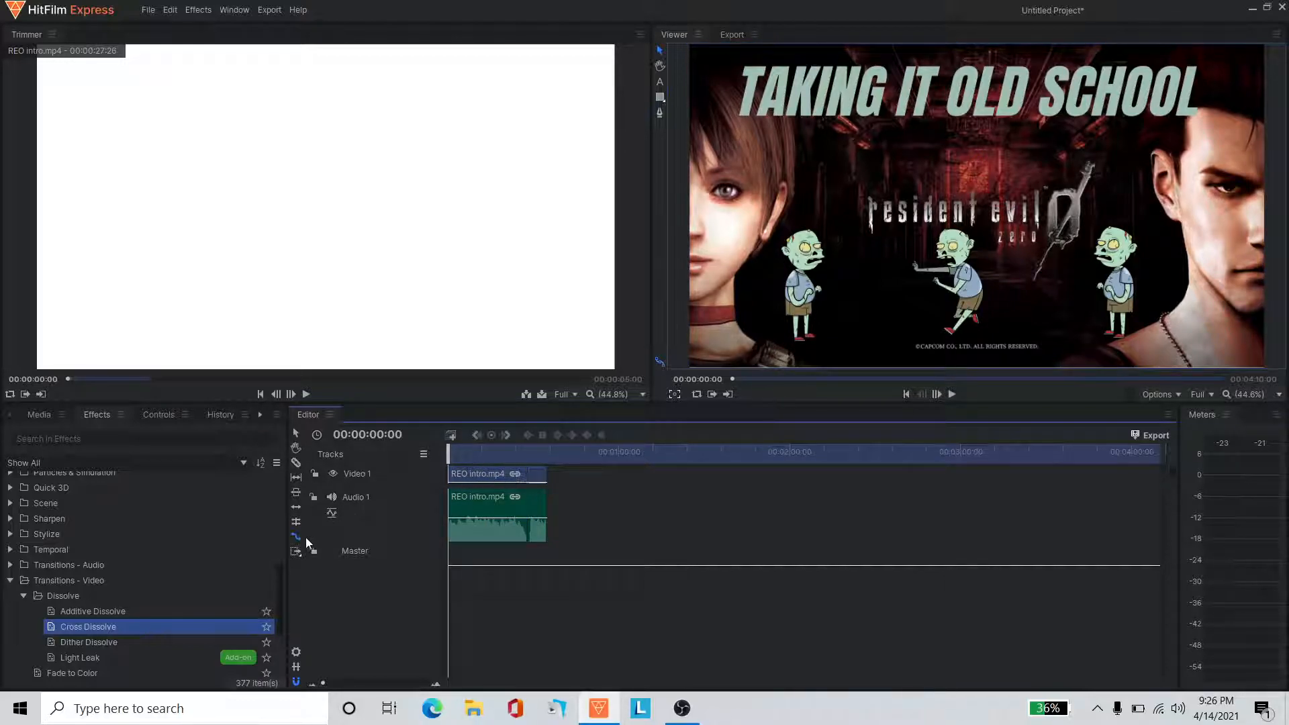
Restore the height of the Video 1 track and place Cross Dissolve on the cut between the two pieces
{"action": "left_click", "coordinate": [297, 435]}
{"action": "left_click", "coordinate": [107, 630]}
{"action": "left_click_drag", "start_coordinate": [78, 630], "coordinate": [543, 488]}
{"action": "left_click_drag", "start_coordinate": [363, 481], "coordinate": [373, 535]}
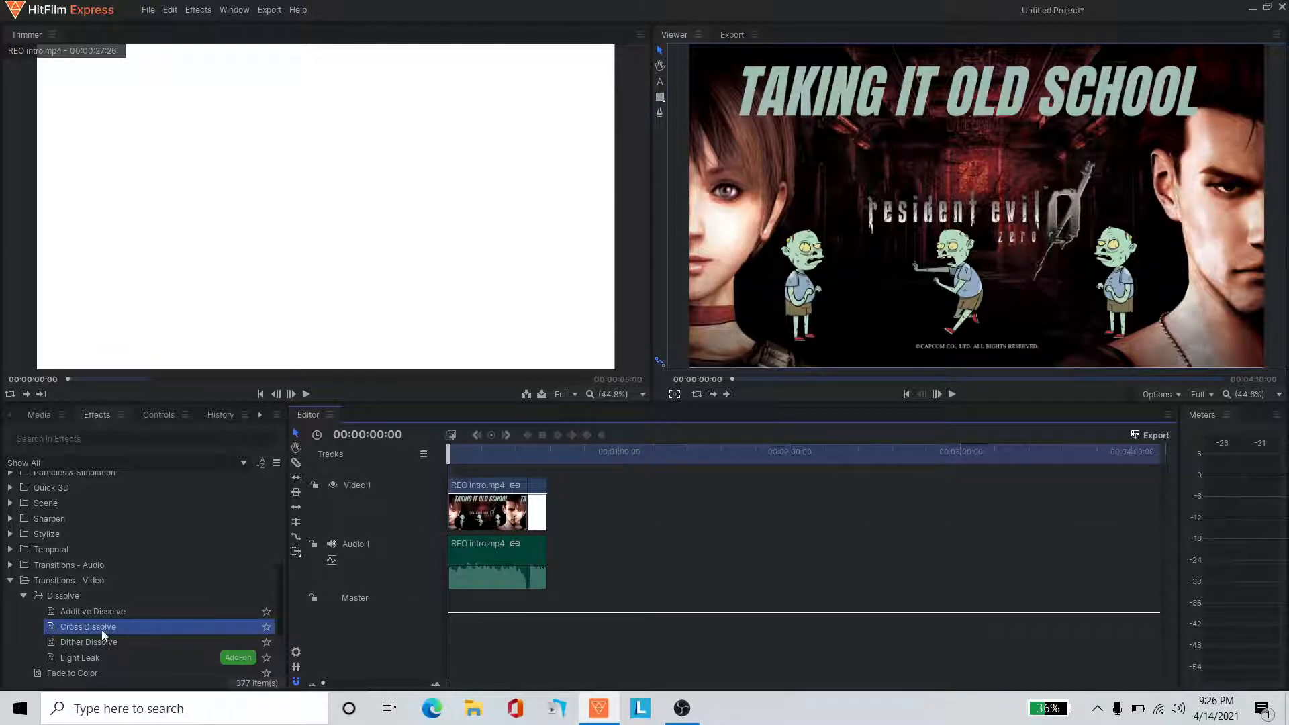
{"action": "left_click", "coordinate": [102, 630]}
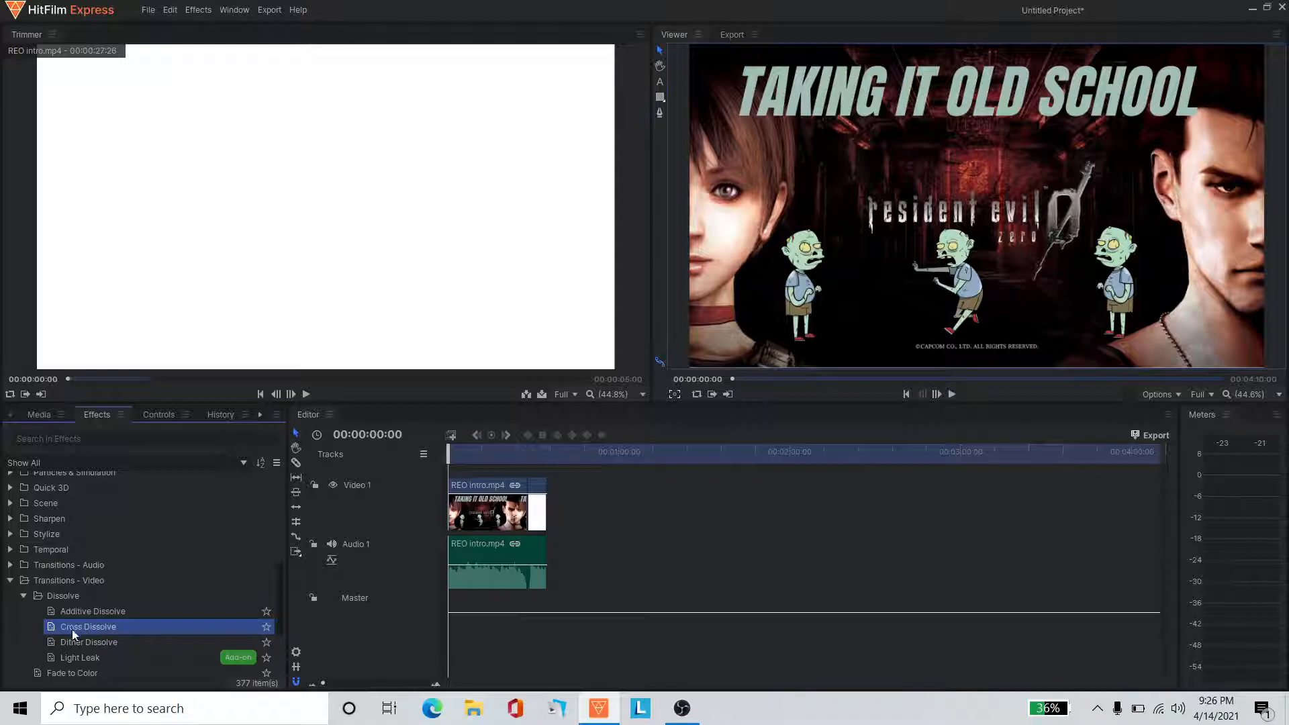
{"action": "left_click_drag", "start_coordinate": [567, 493], "coordinate": [302, 512]}
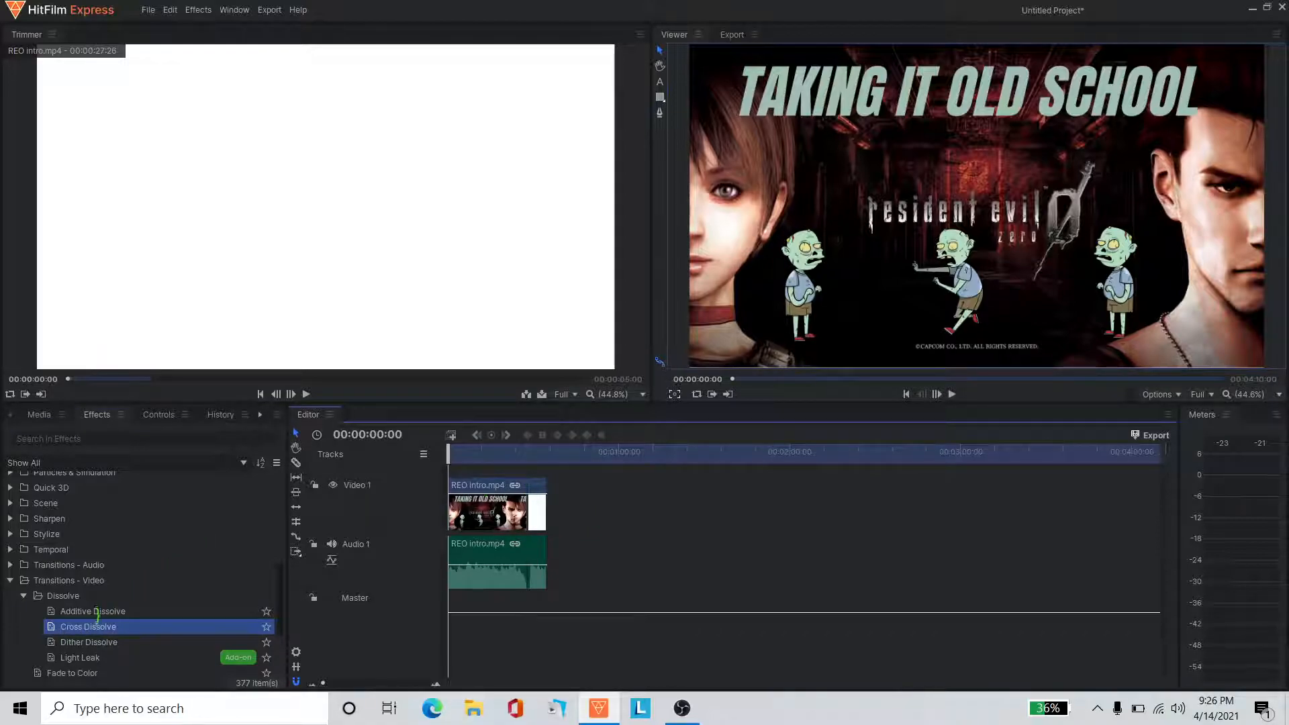
{"action": "left_click_drag", "start_coordinate": [91, 627], "coordinate": [535, 500]}
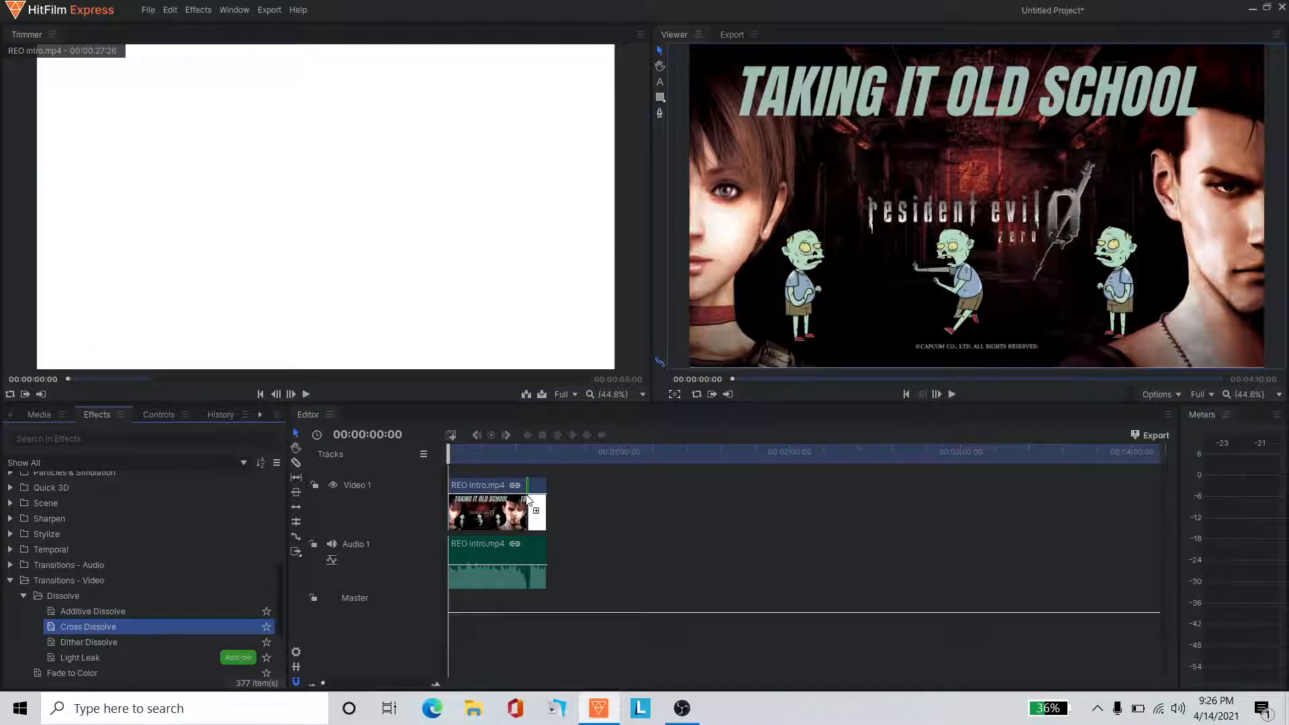
Preview the Cross Dissolve by playing across the cut twice, starting at about 25 seconds and at 00:00:21:10
{"action": "left_click_drag", "start_coordinate": [450, 457], "coordinate": [525, 457]}
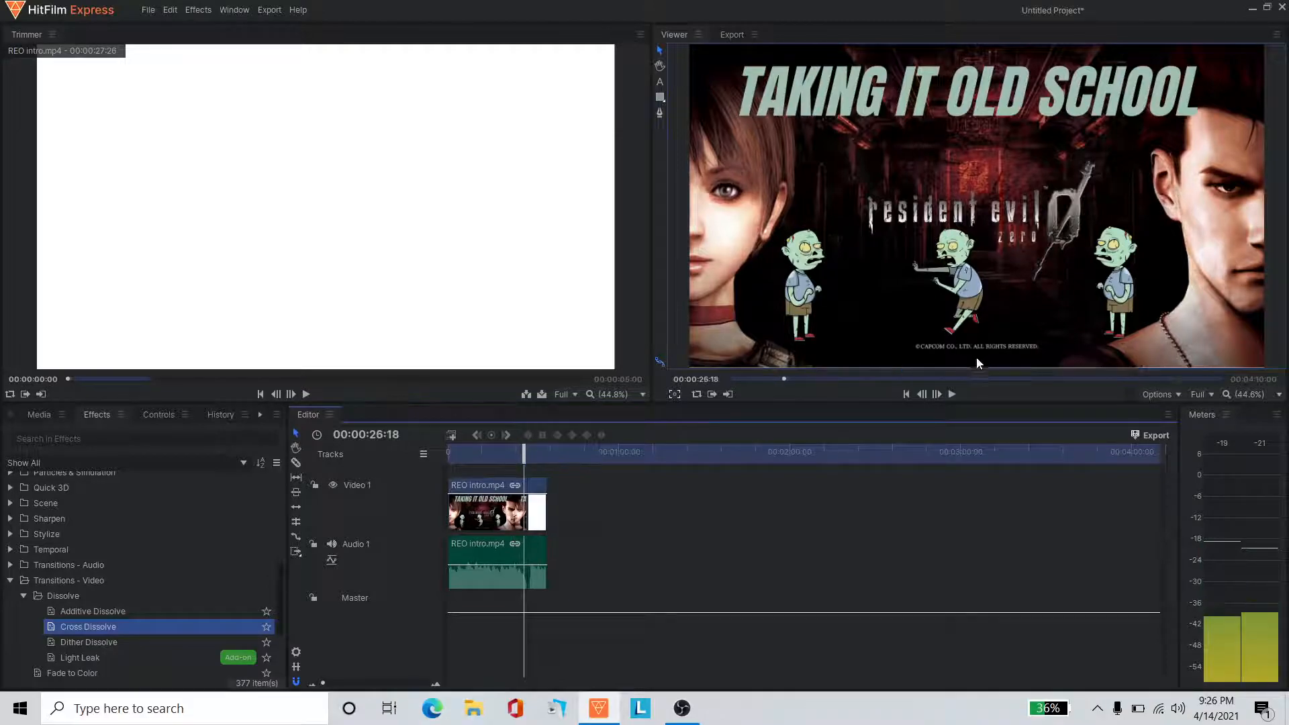
{"action": "left_click", "coordinate": [952, 394]}
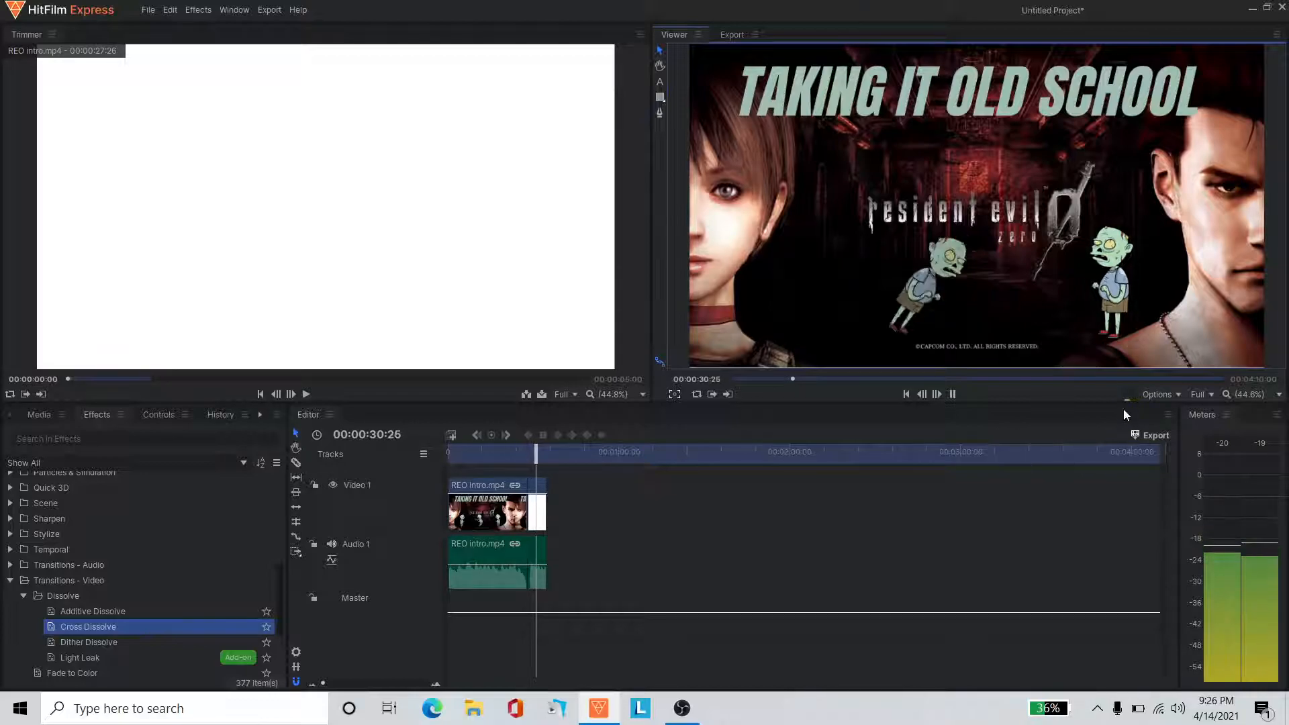
{"action": "left_click", "coordinate": [951, 394]}
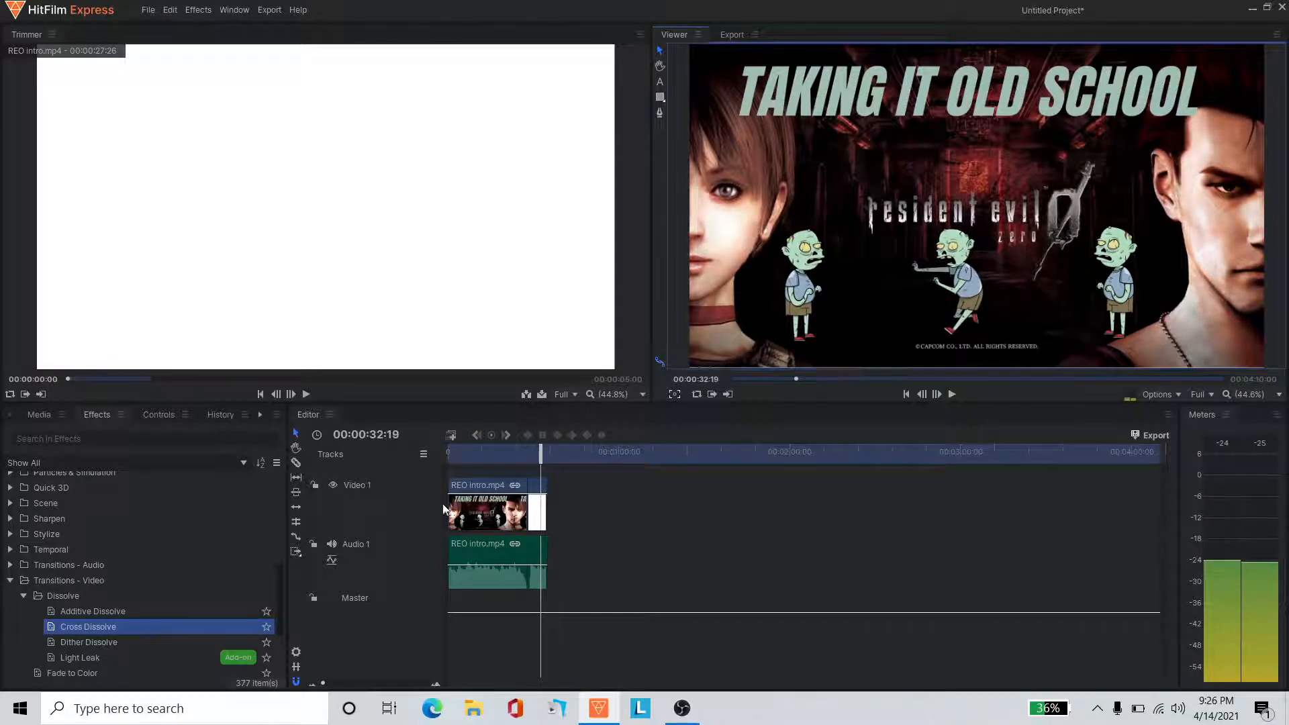
{"action": "left_click_drag", "start_coordinate": [541, 452], "coordinate": [509, 451]}
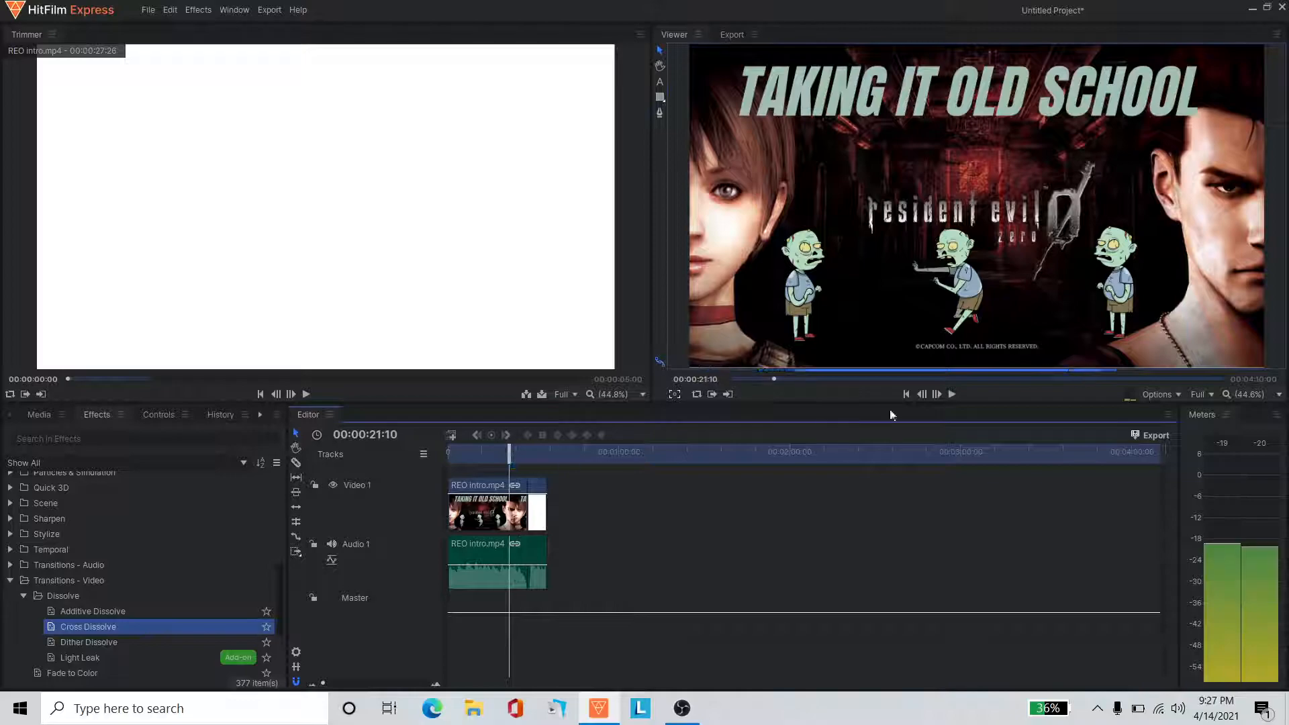
{"action": "left_click", "coordinate": [952, 394]}
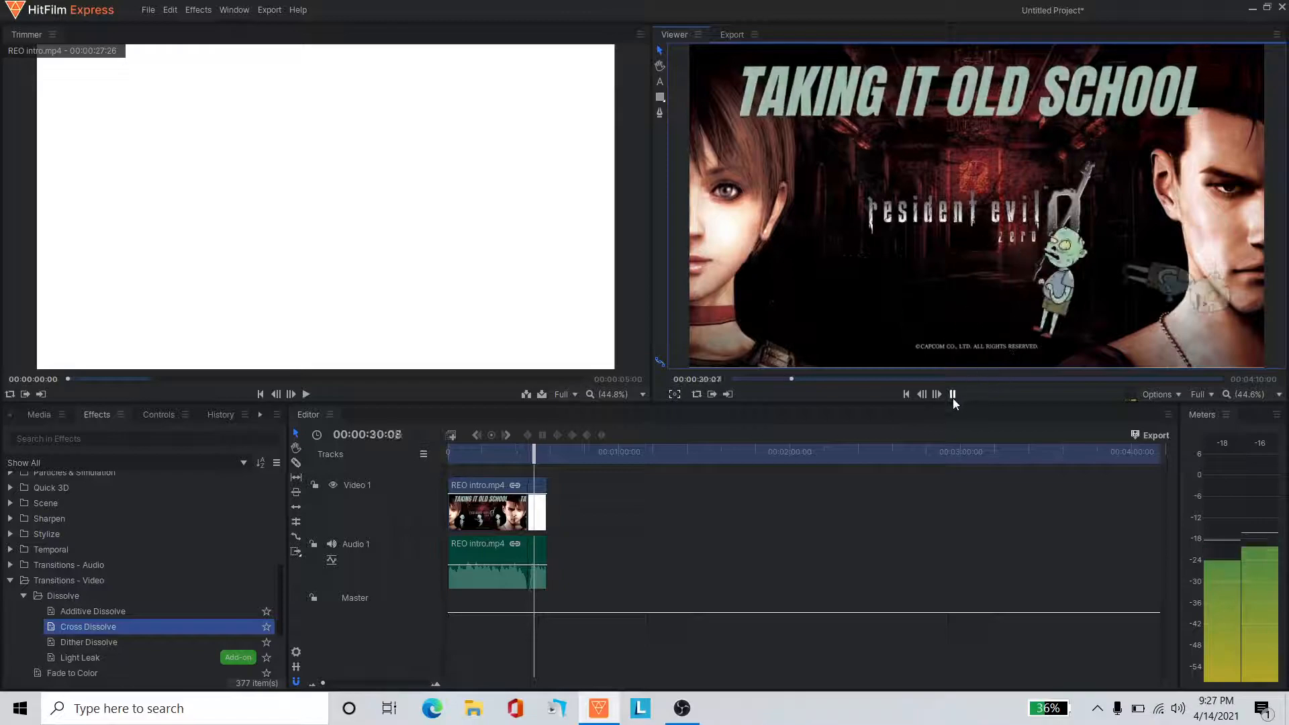
{"action": "left_click", "coordinate": [952, 394]}
Magnify the timeline around the cut and lengthen the Cross Dissolve to about two seconds
{"action": "left_click_drag", "start_coordinate": [862, 614], "coordinate": [869, 611]}
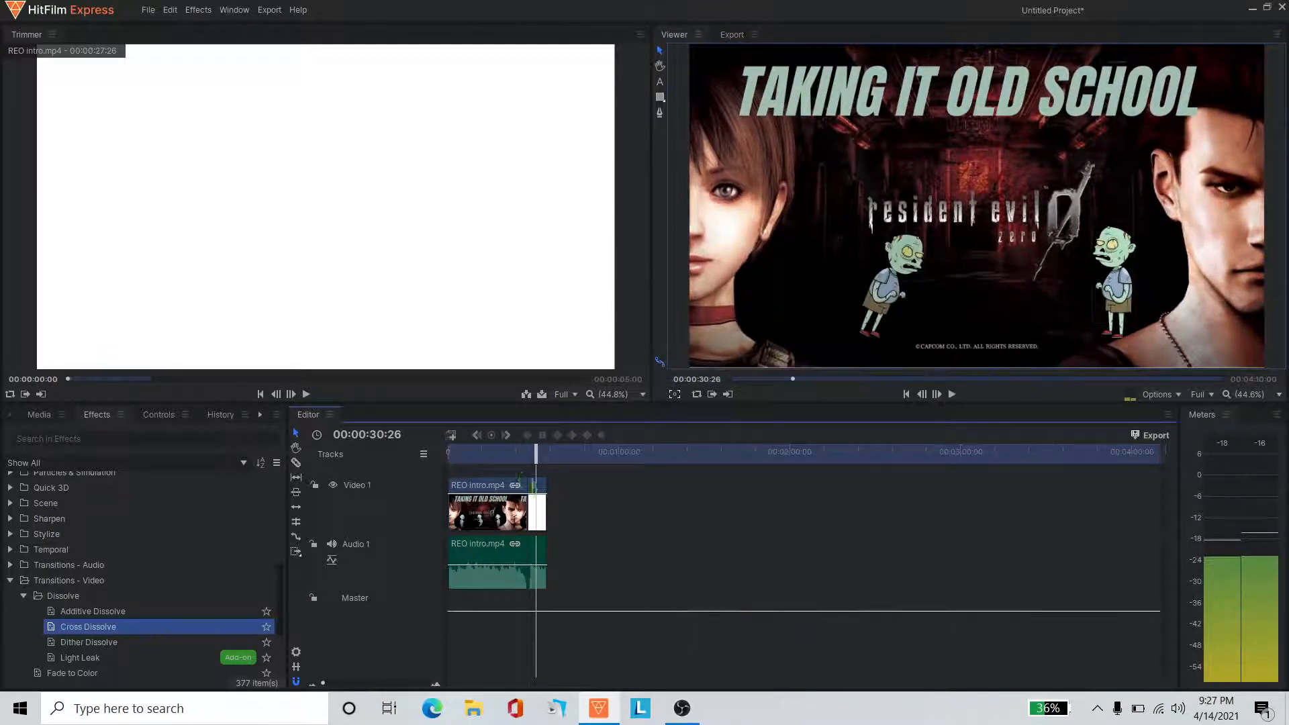
{"action": "left_click", "coordinate": [527, 504]}
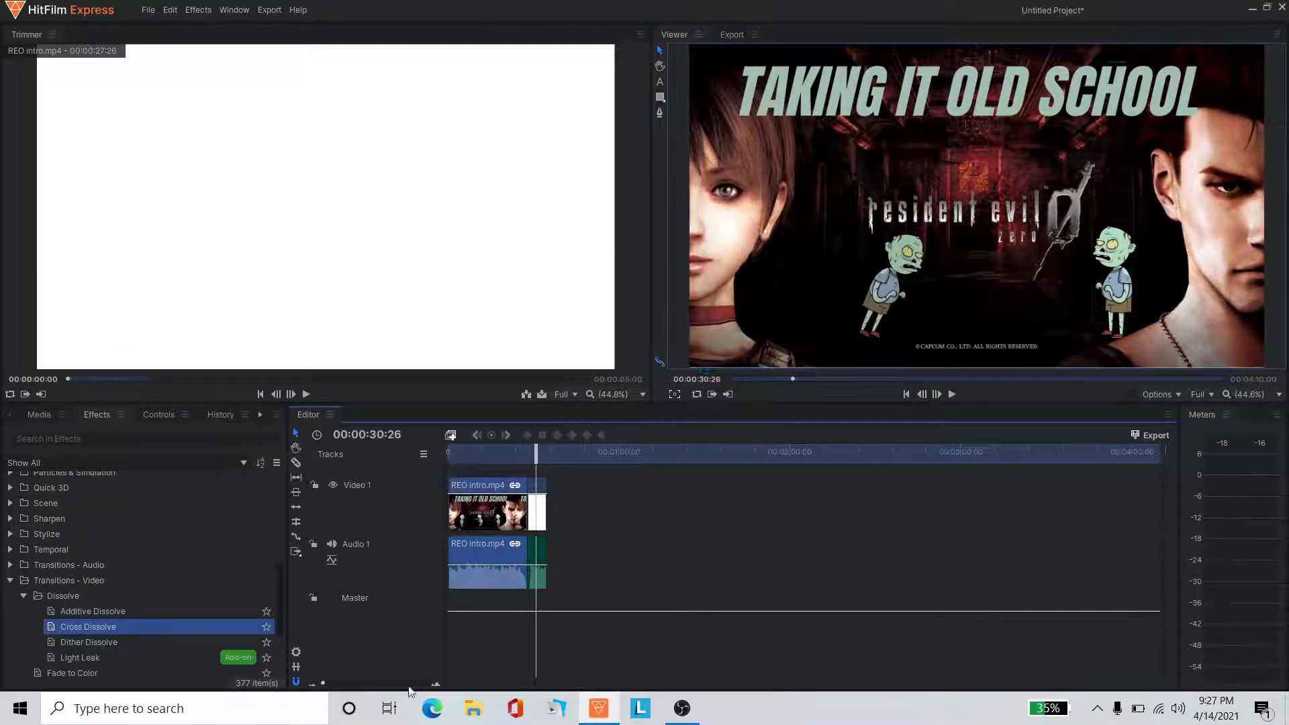
{"action": "left_click_drag", "start_coordinate": [321, 685], "coordinate": [388, 685]}
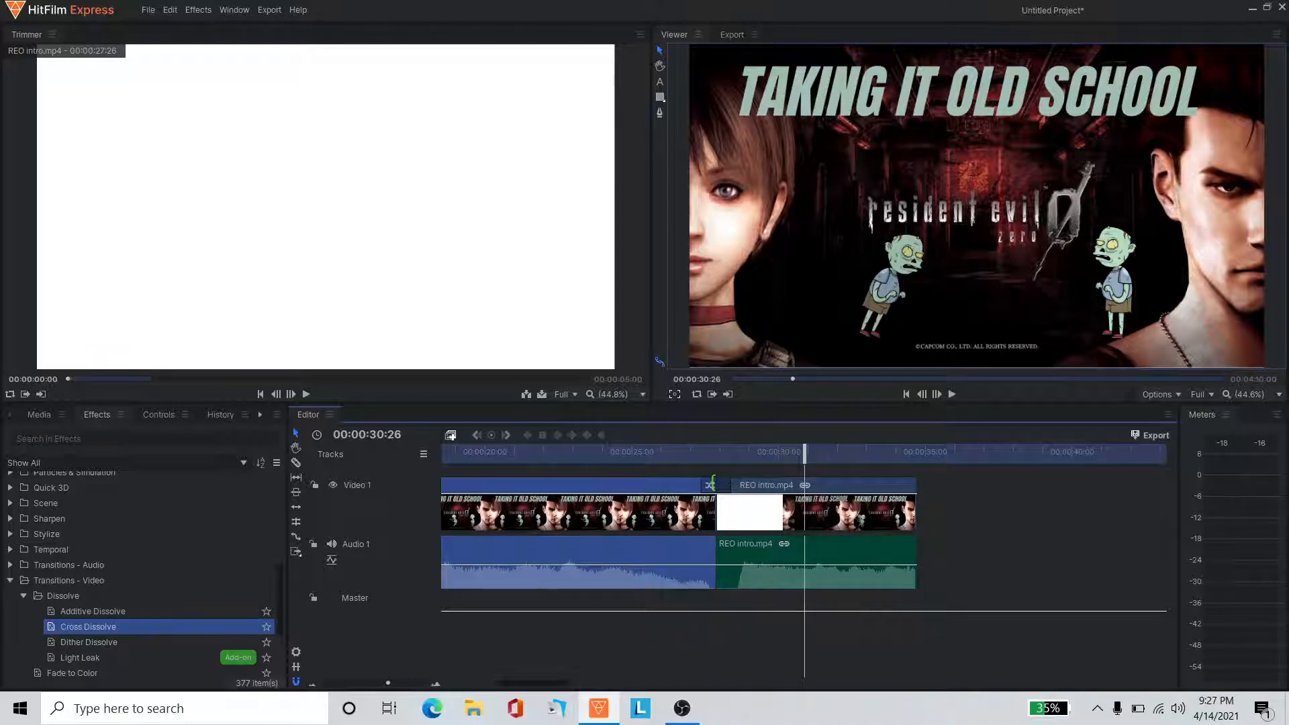
{"action": "left_click", "coordinate": [713, 481]}
{"action": "left_click_drag", "start_coordinate": [730, 485], "coordinate": [749, 486]}
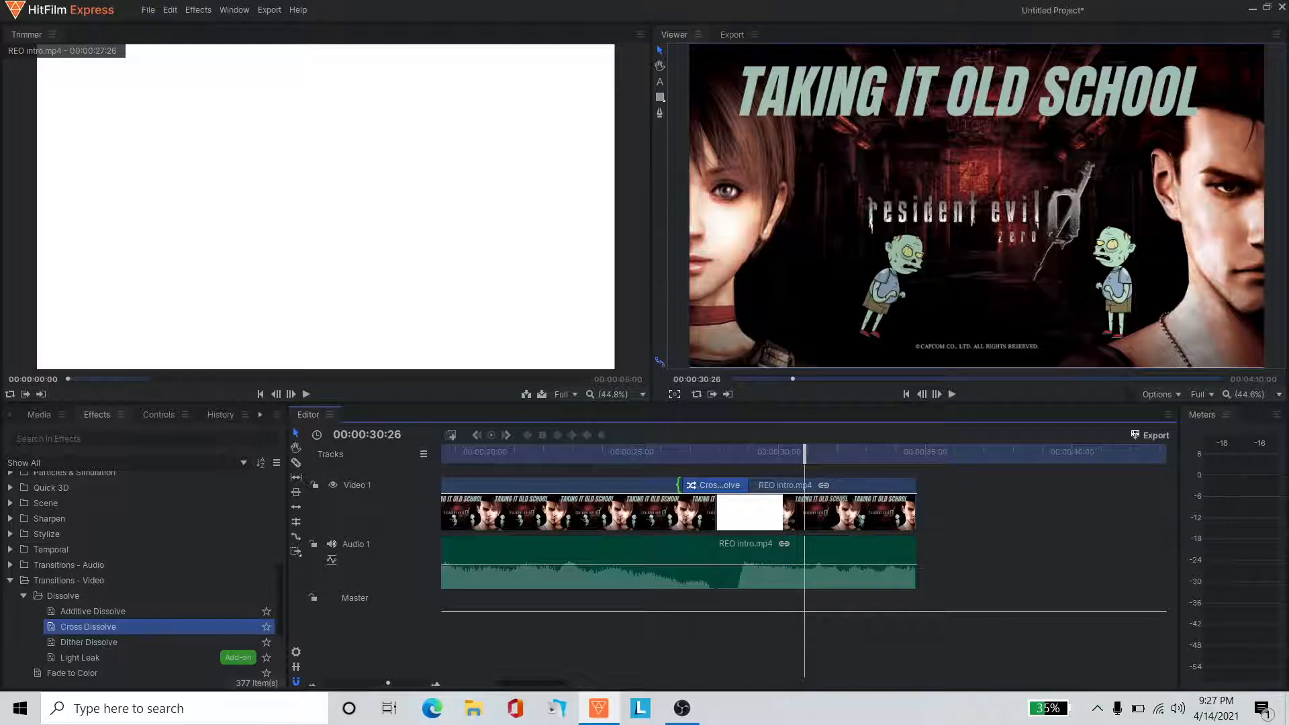
Play across the lengthened Cross Dissolve twice, starting at 00:00:26:18 and 00:00:24:23, and undo the length change
{"action": "left_click_drag", "start_coordinate": [807, 451], "coordinate": [680, 451]}
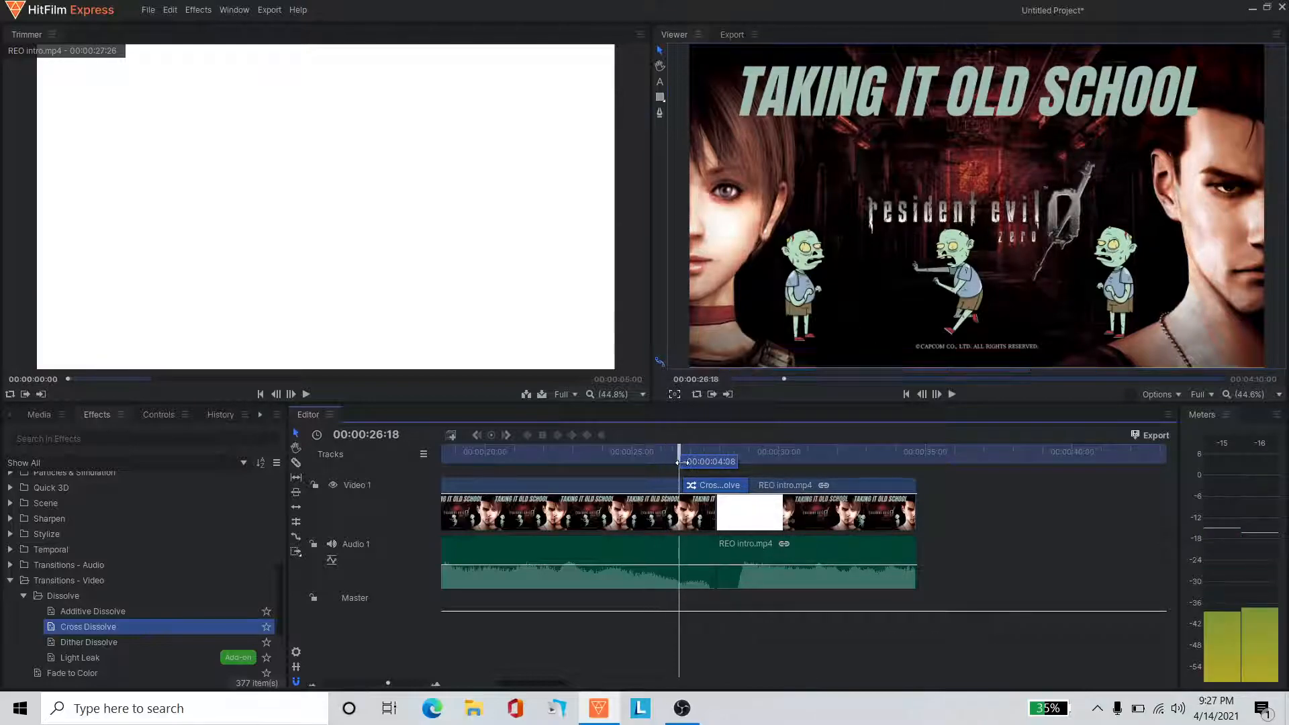
{"action": "left_click", "coordinate": [953, 394]}
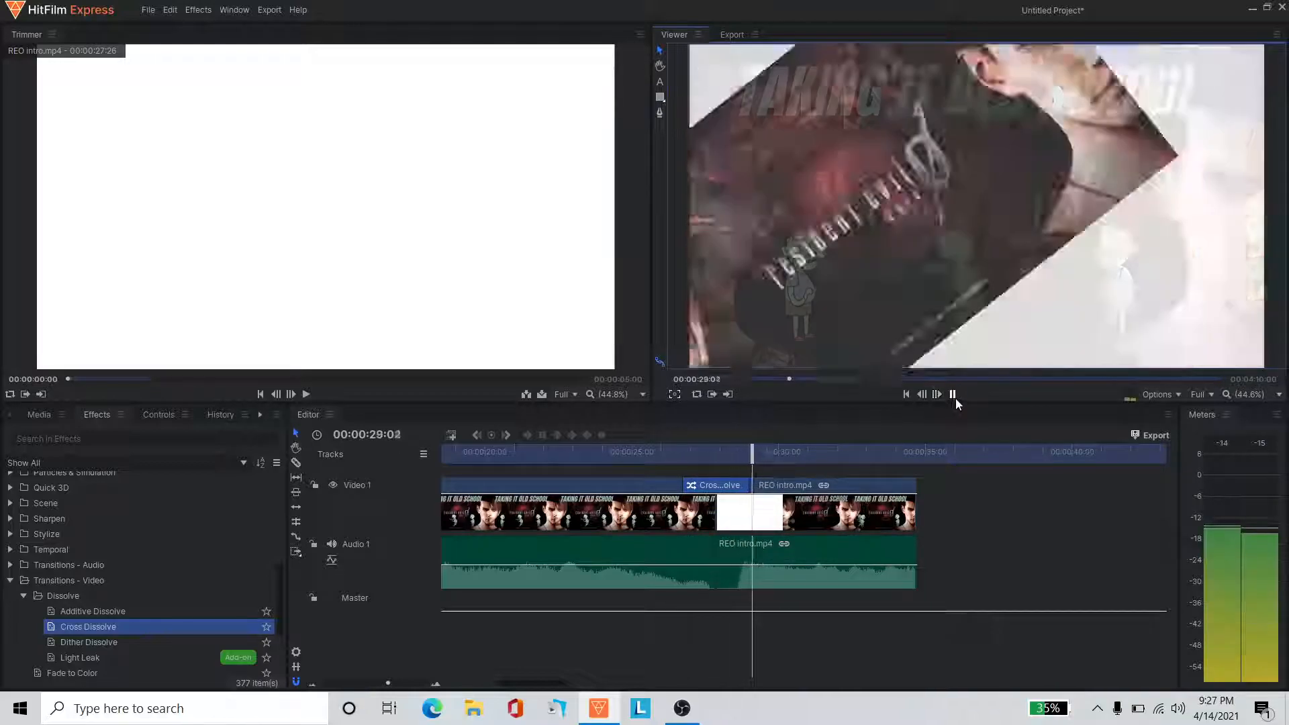
{"action": "left_click", "coordinate": [953, 394]}
{"action": "left_click_drag", "start_coordinate": [780, 451], "coordinate": [625, 463]}
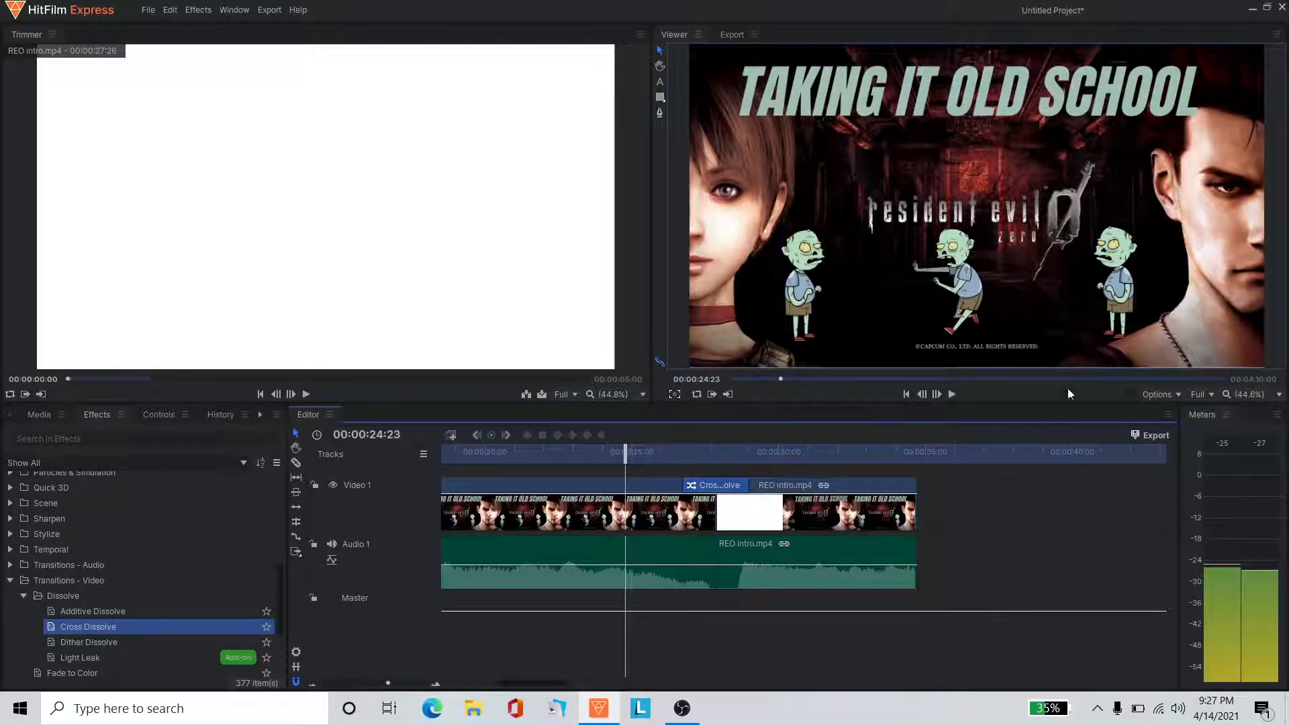
{"action": "left_click", "coordinate": [955, 393]}
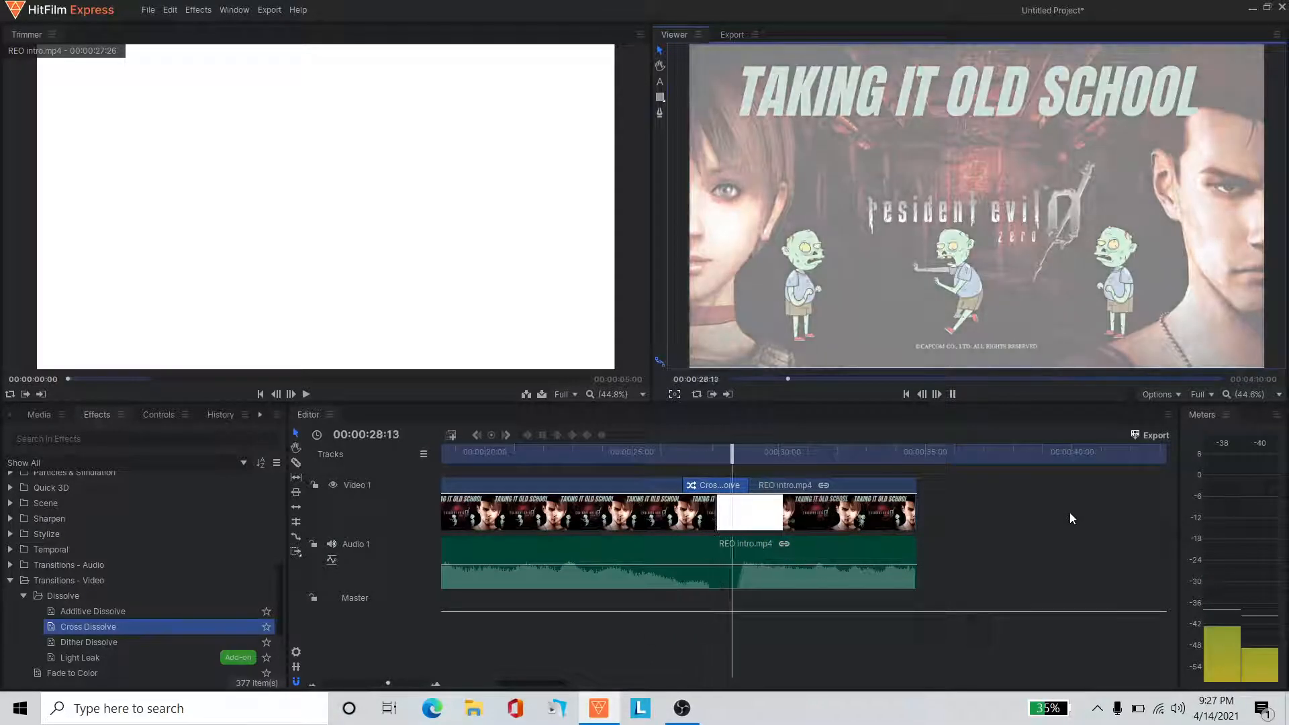
{"action": "left_click", "coordinate": [953, 395]}
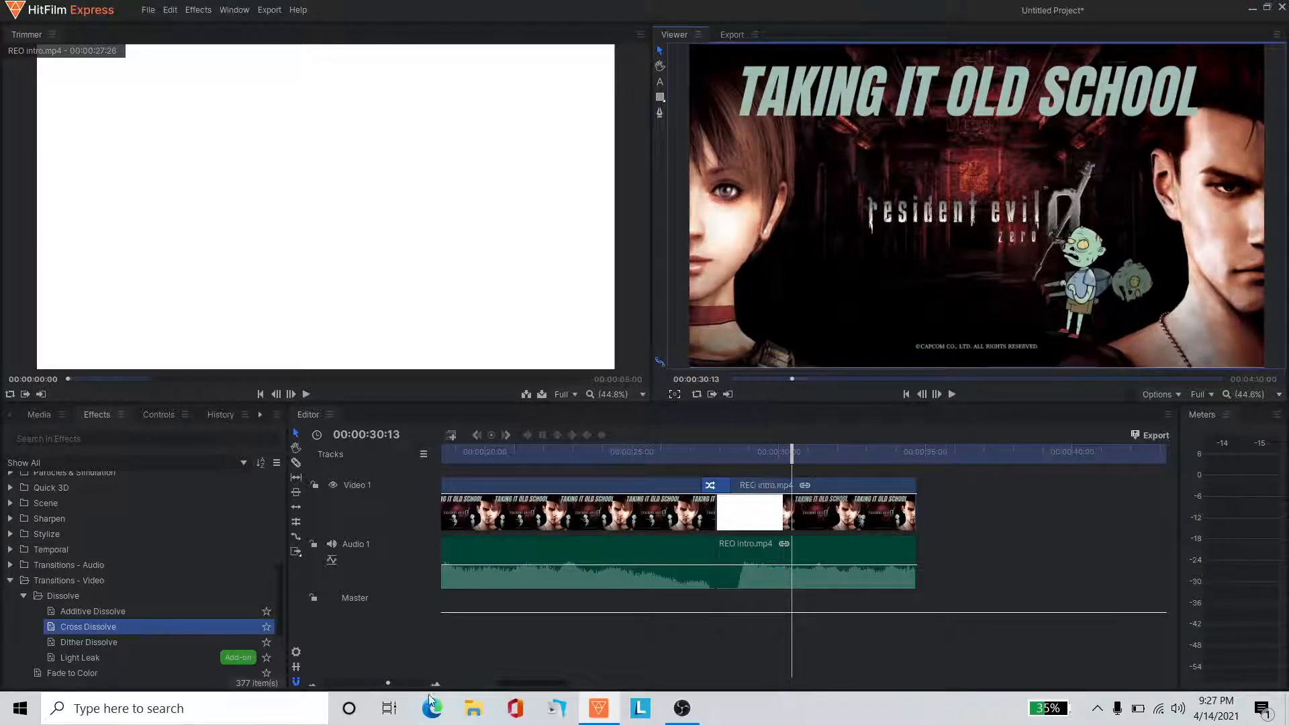
{"action": "left_click_drag", "start_coordinate": [388, 682], "coordinate": [323, 682]}
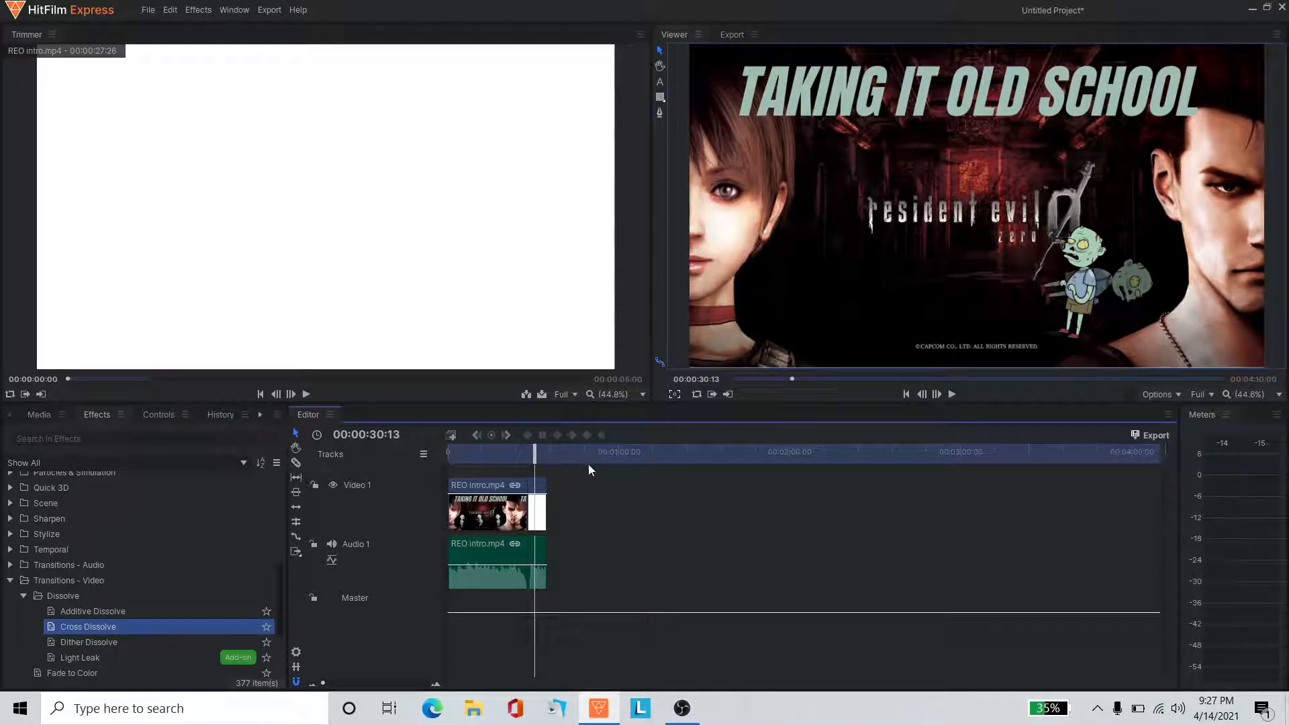